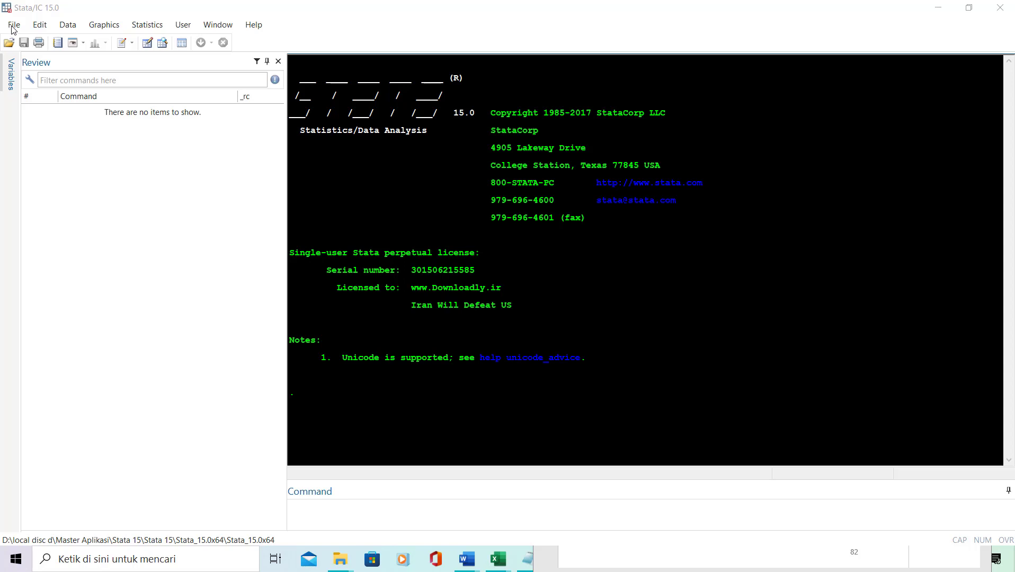
Import the Excel file Data Stata.xlsx, worksheet Data Input 100, using its first row as variable names.
click(12, 28)
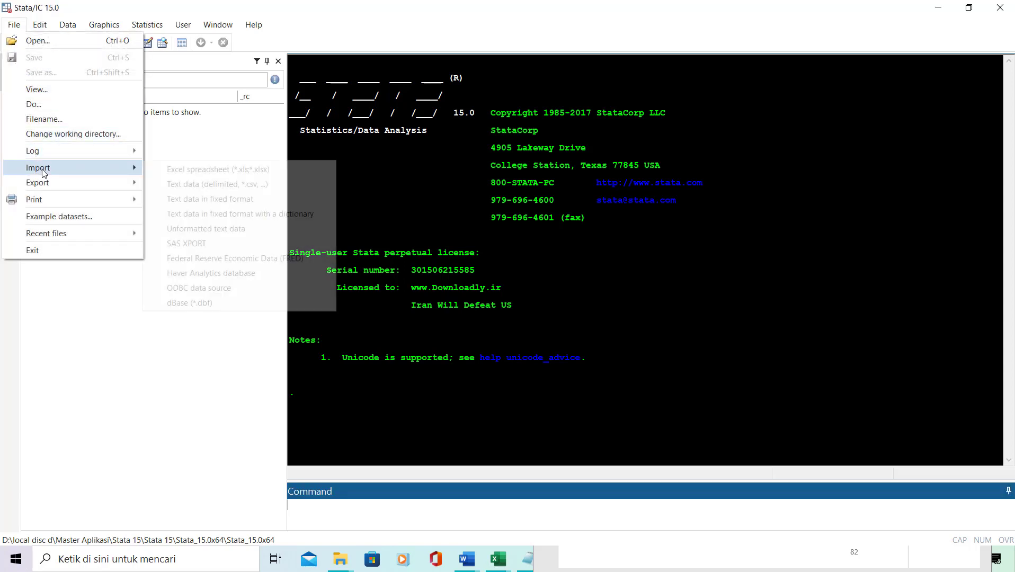
mouse_move(37, 169)
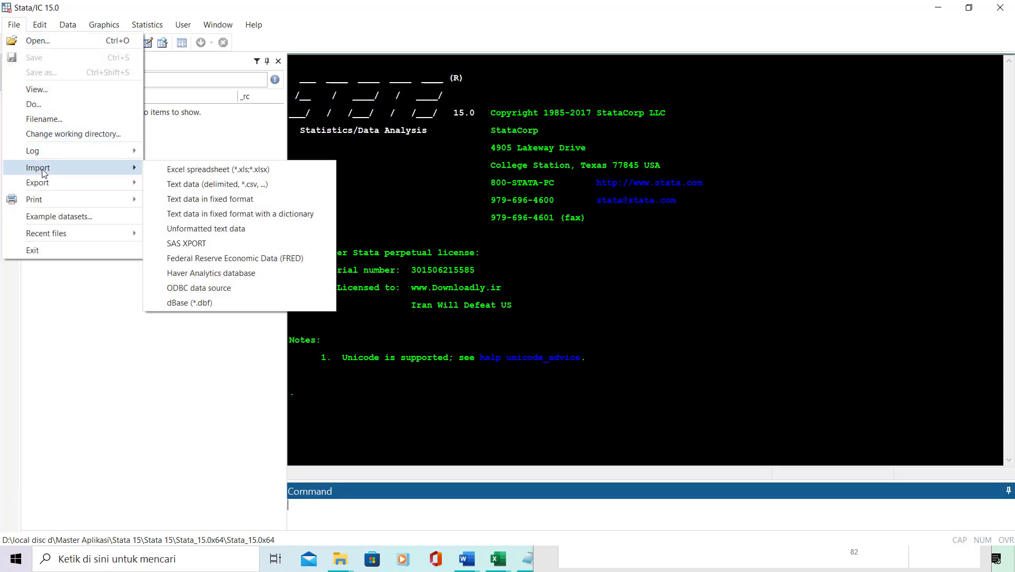
click(191, 170)
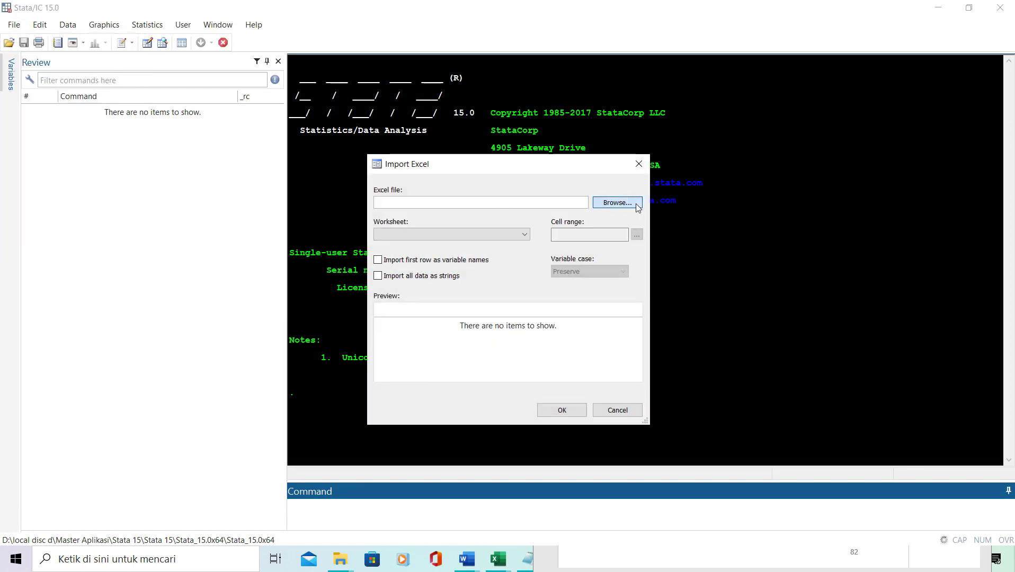
click(636, 206)
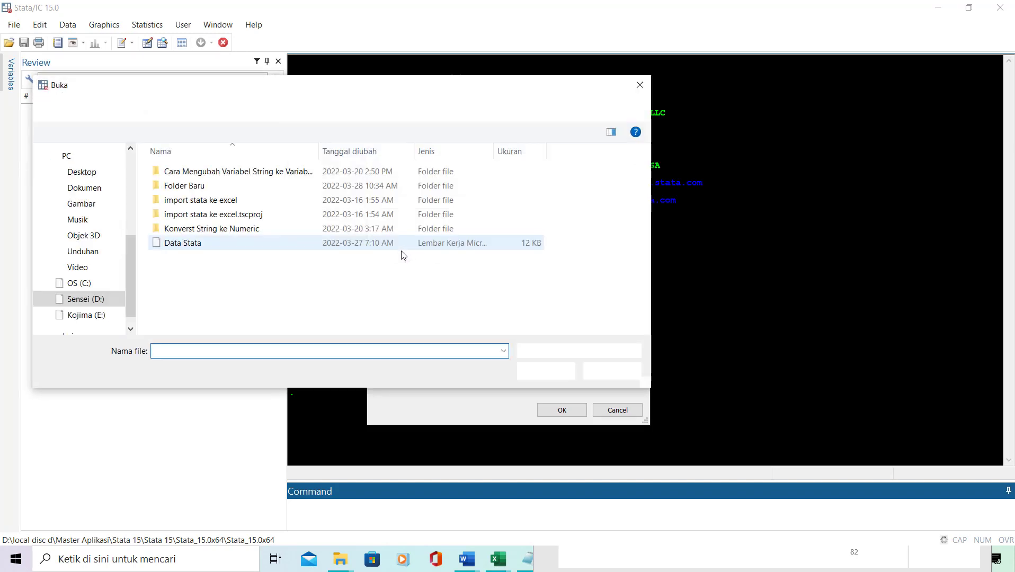
double_click(201, 242)
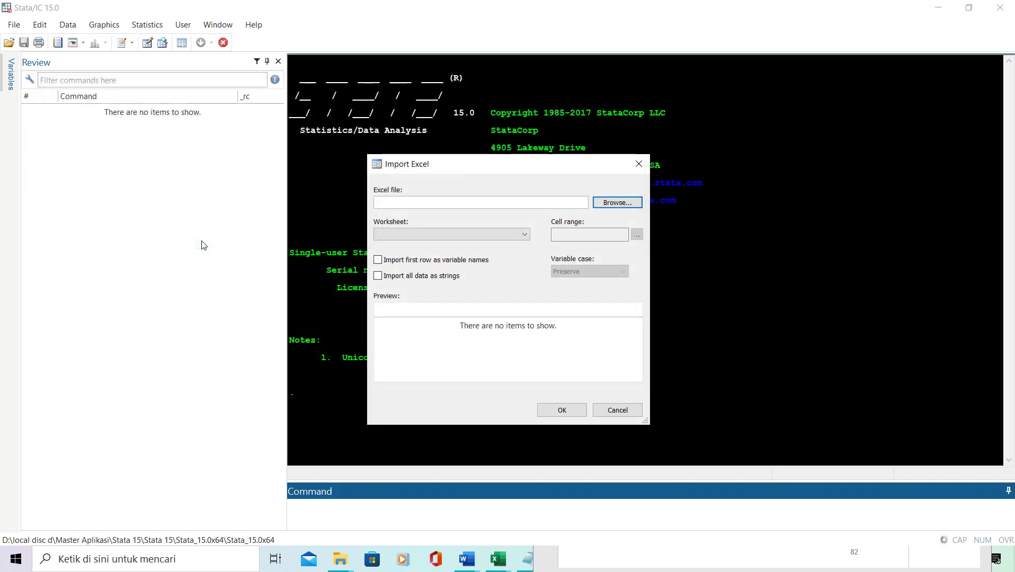
click(377, 260)
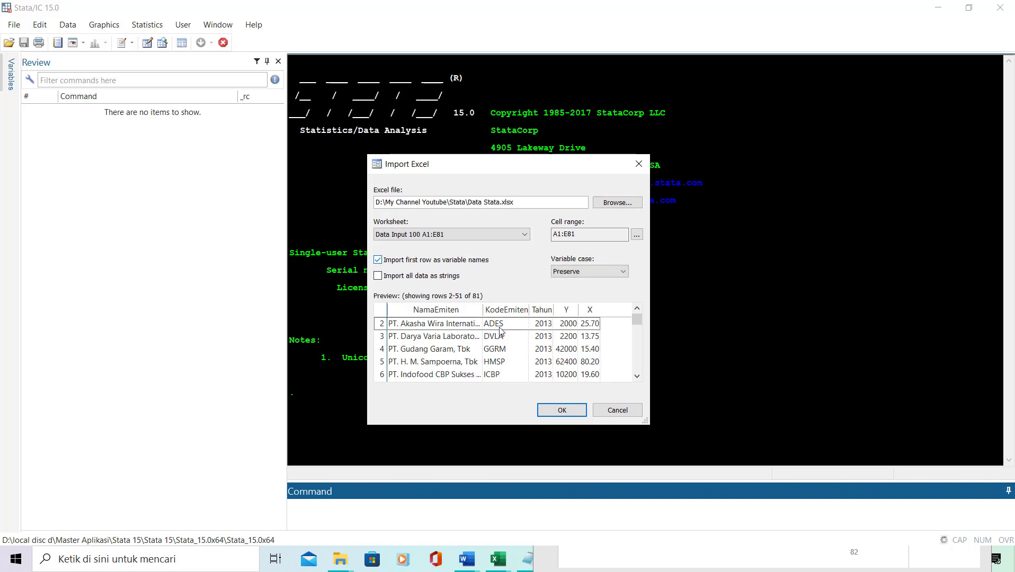
click(549, 409)
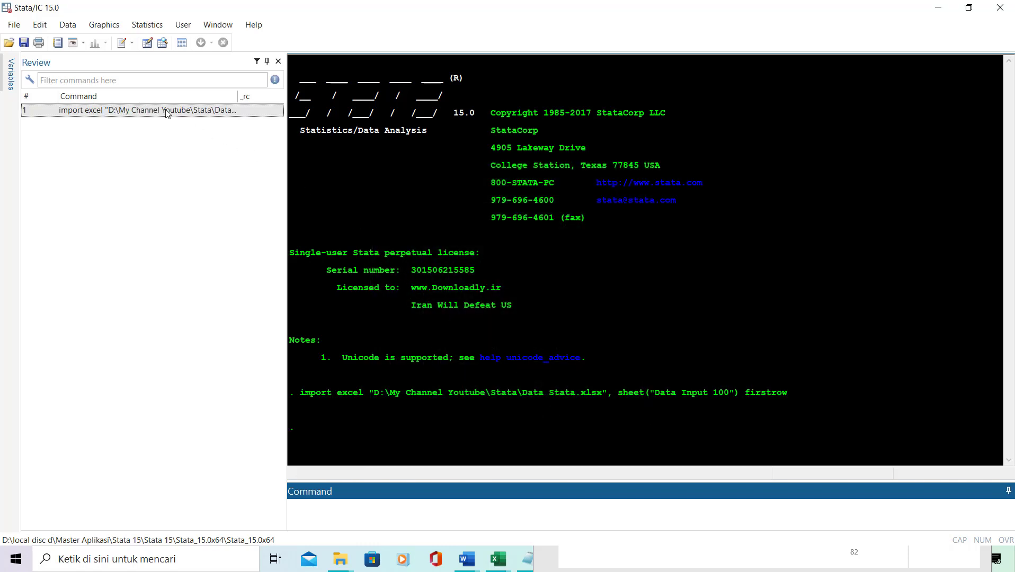
Open the dataset in the Data Editor and review the imported variables and observations.
click(218, 25)
click(256, 145)
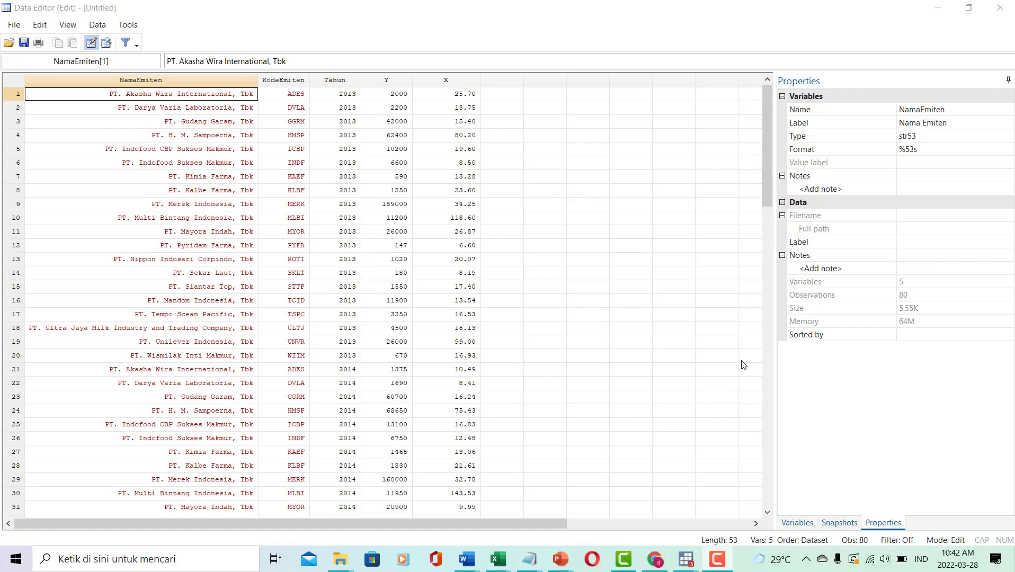
mouse_move(686, 557)
click(619, 490)
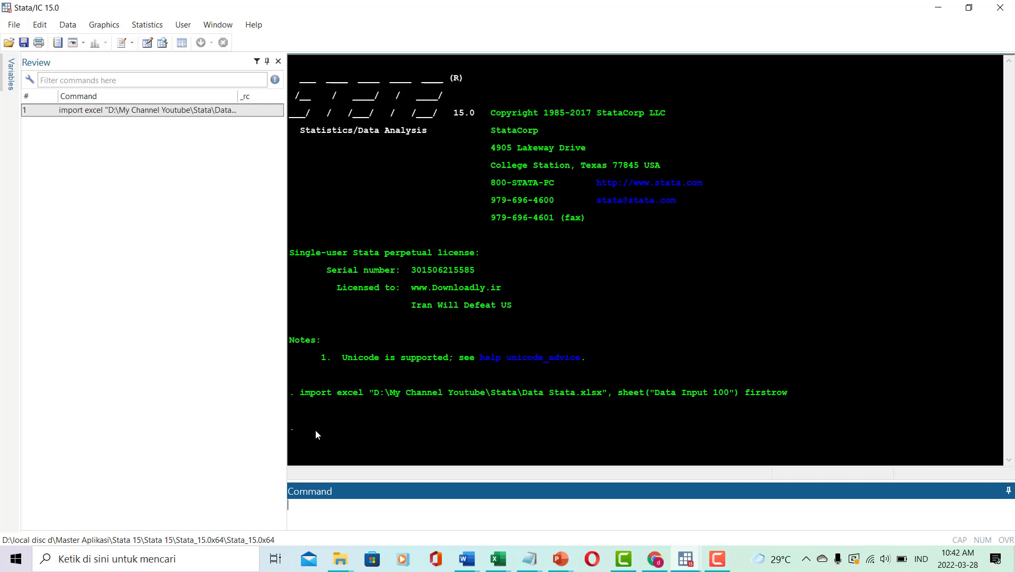
click(685, 557)
click(755, 493)
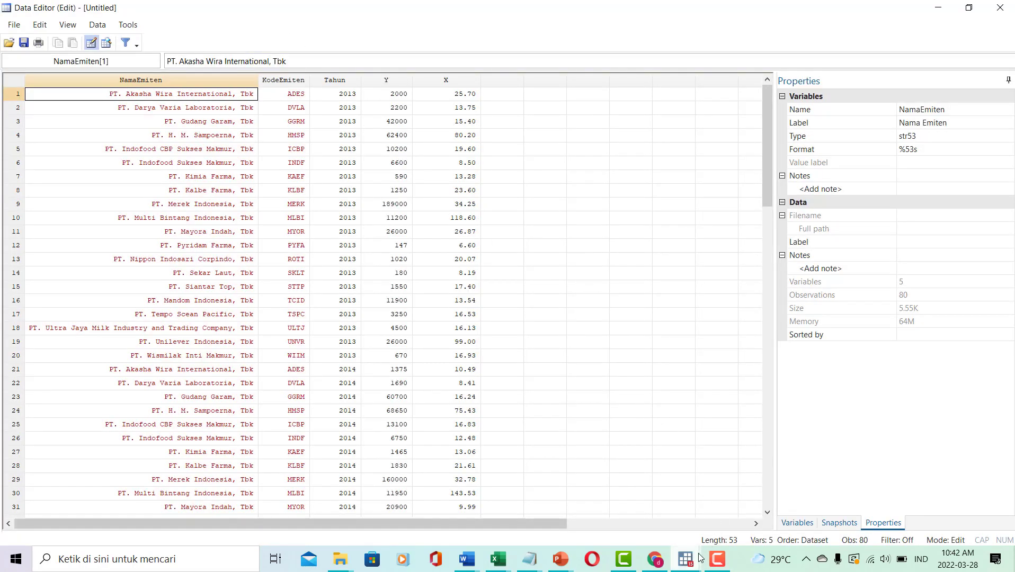
Remove the variable NamaEmiten from the dataset with the drop command.
mouse_move(698, 557)
click(626, 512)
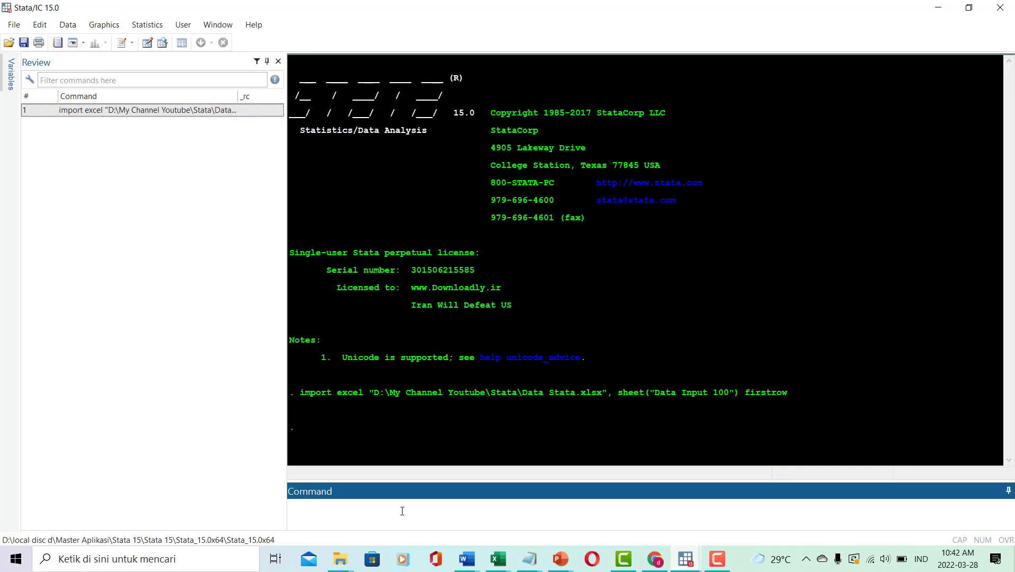
text(drop NamaEmiten)
key(Return)
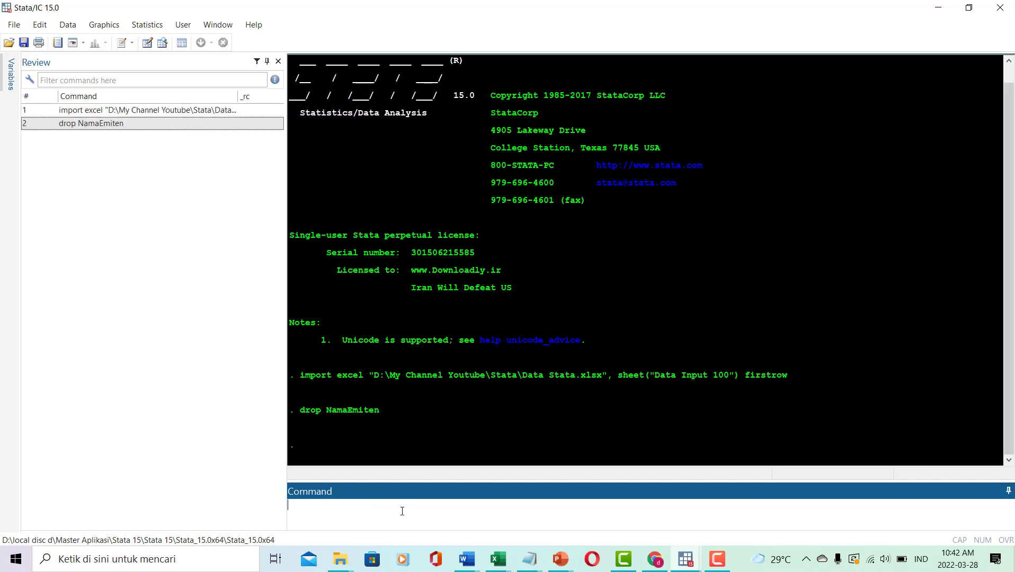
Check the remaining variables in the Data Editor and view the properties of variable Y.
click(686, 559)
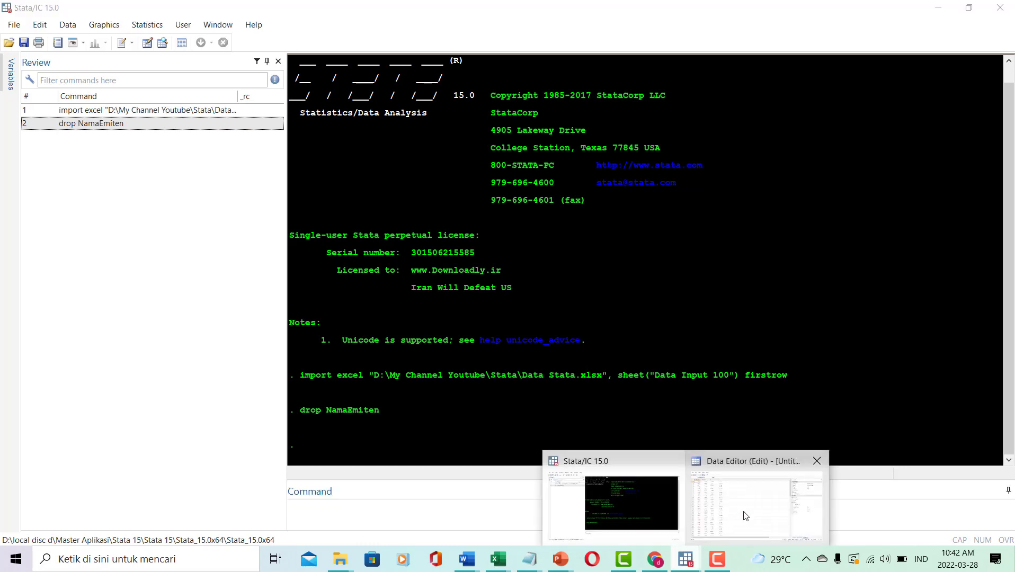
click(746, 516)
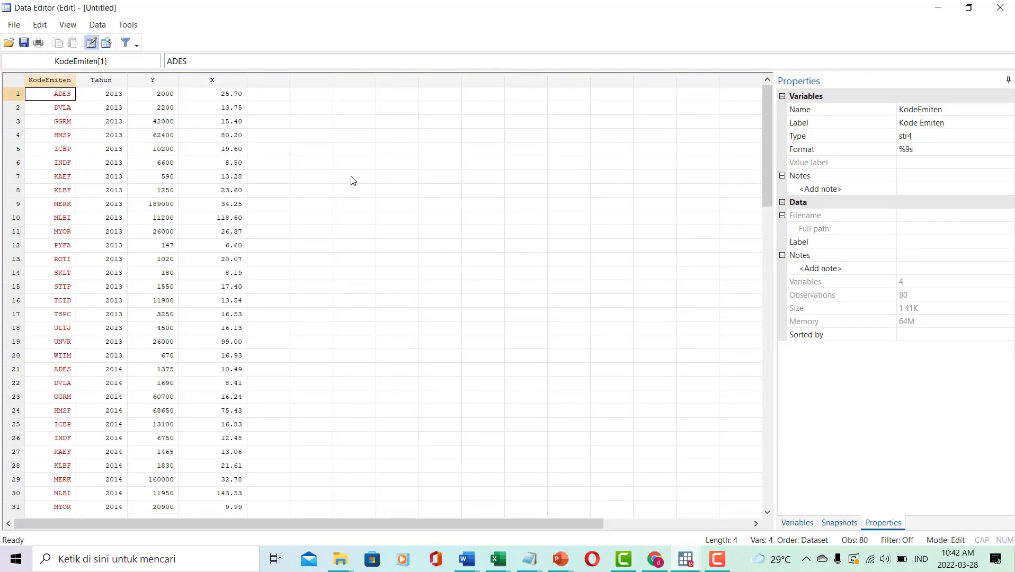
click(153, 94)
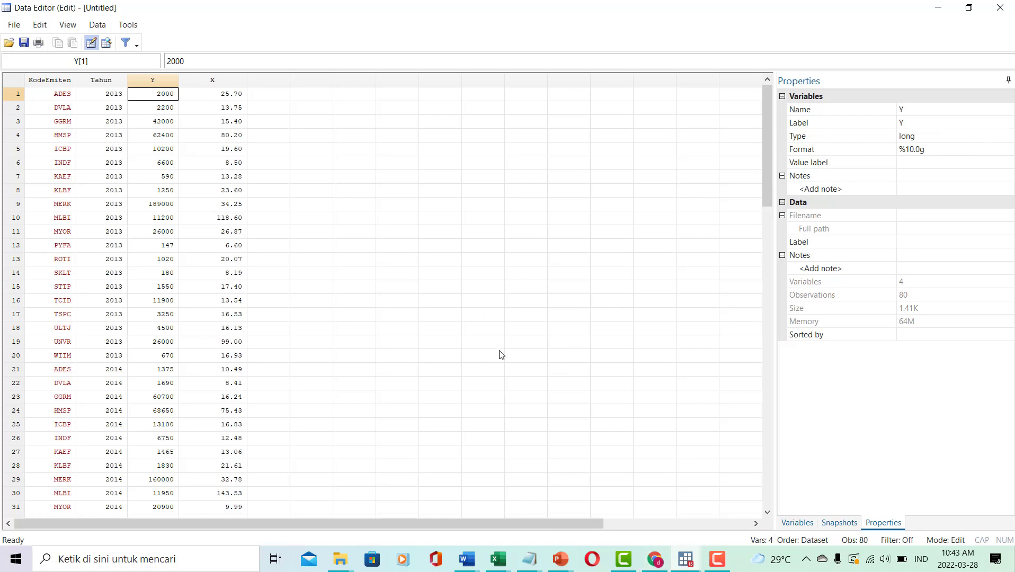
click(698, 437)
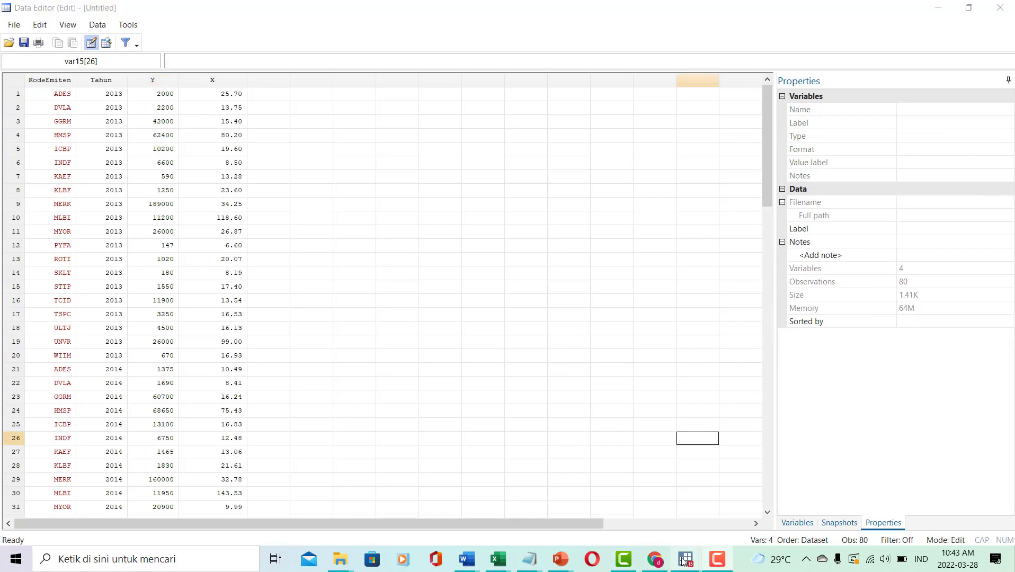
Label variable Y as "Harga Saham" with the label variable command.
mouse_move(686, 559)
click(611, 509)
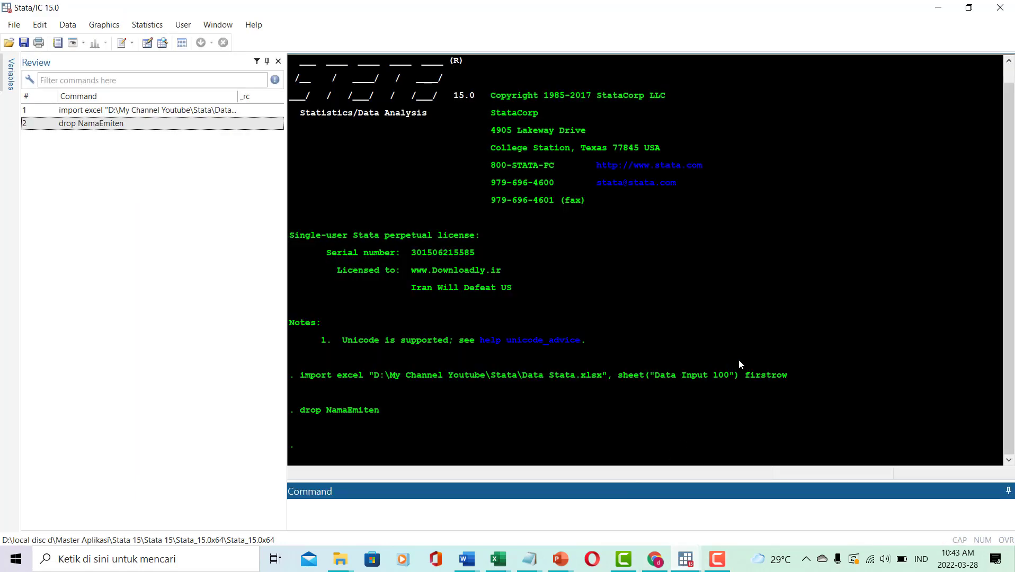
click(739, 361)
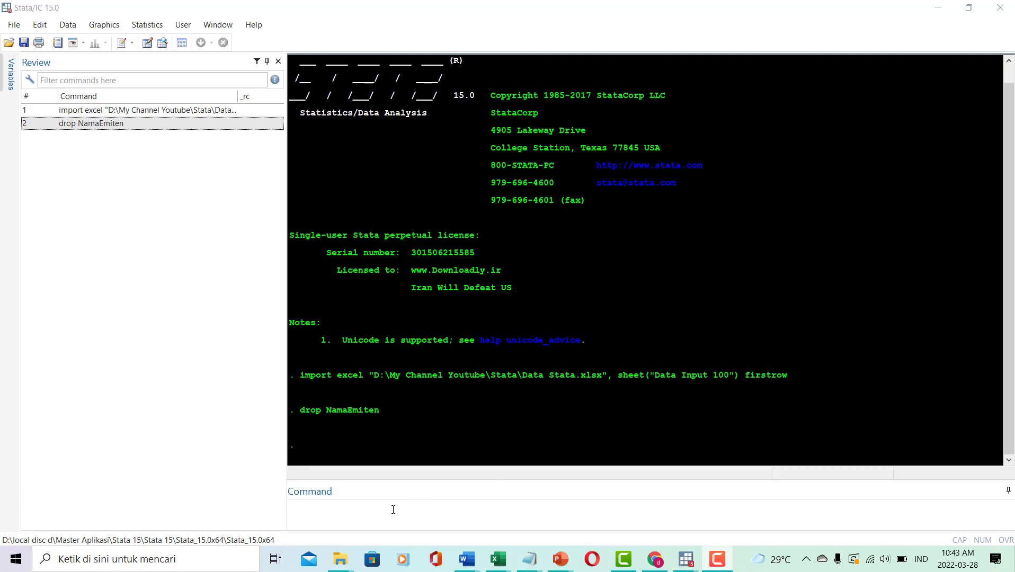
click(375, 510)
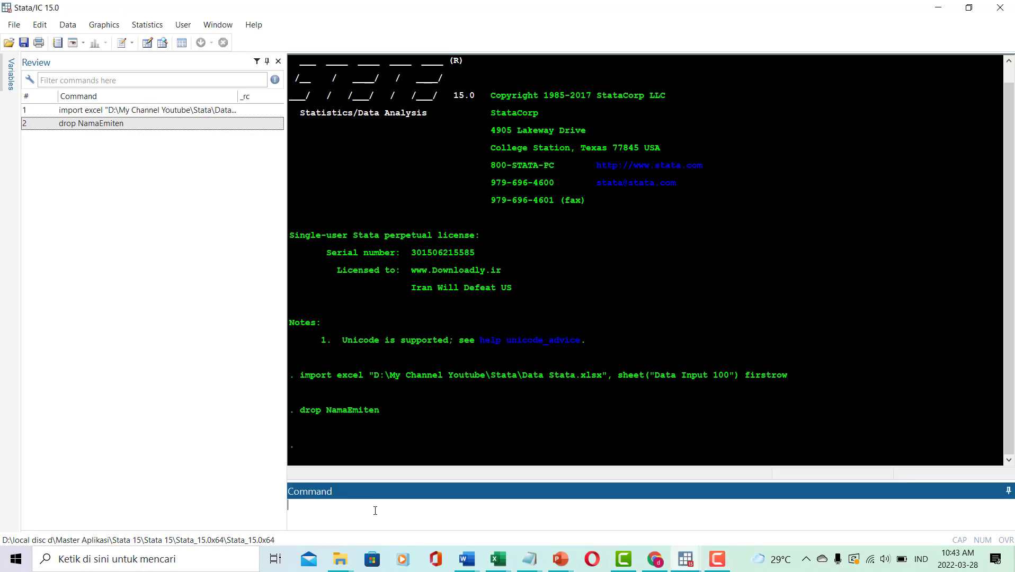
text(label variable Y "Harga Saham")
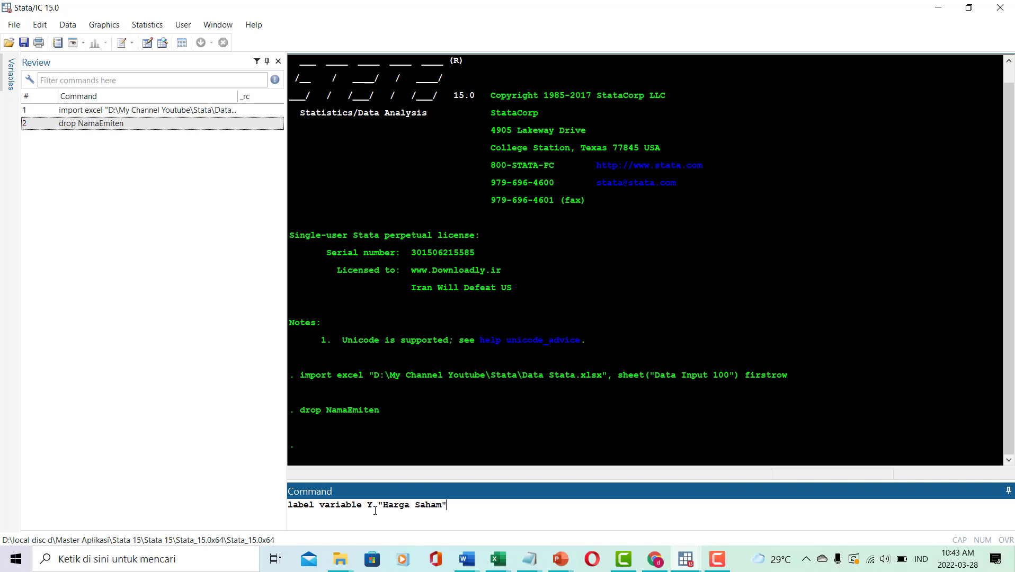
key(Return)
Try to label variable X by running the command label variable X 'Return on Equity".
text(label)
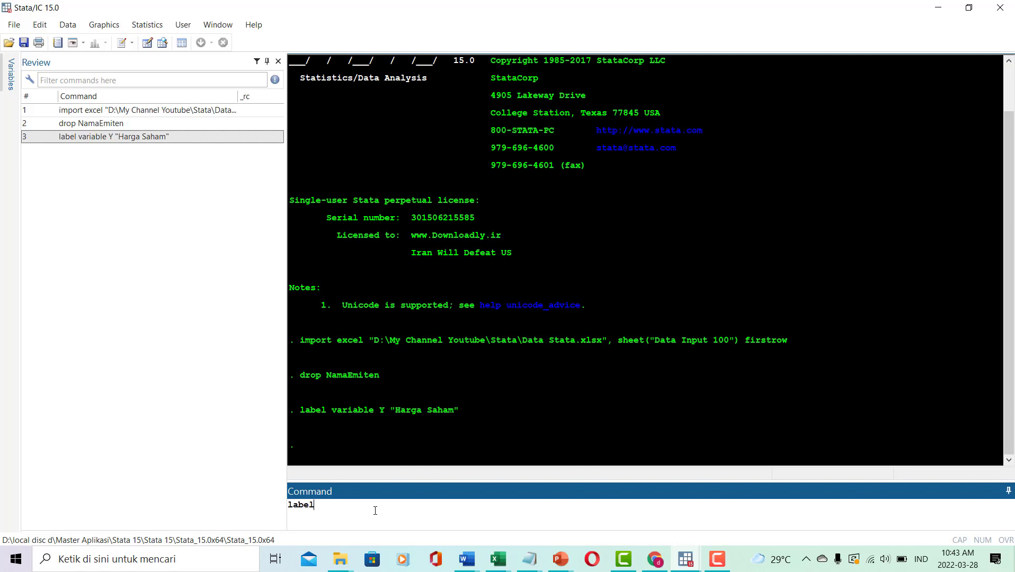
text( variable X 'Return on Equity)
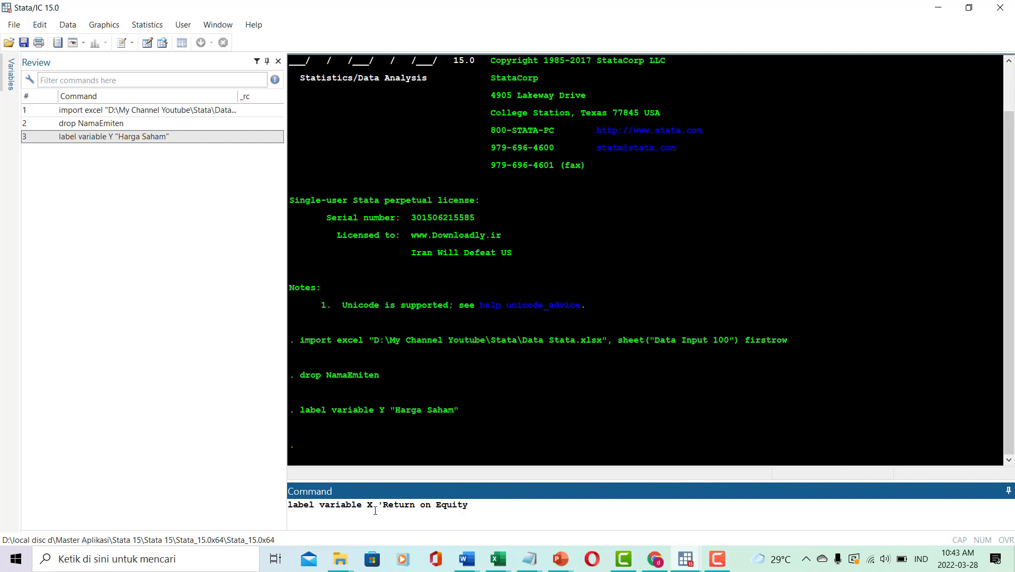
text(")
key(Return)
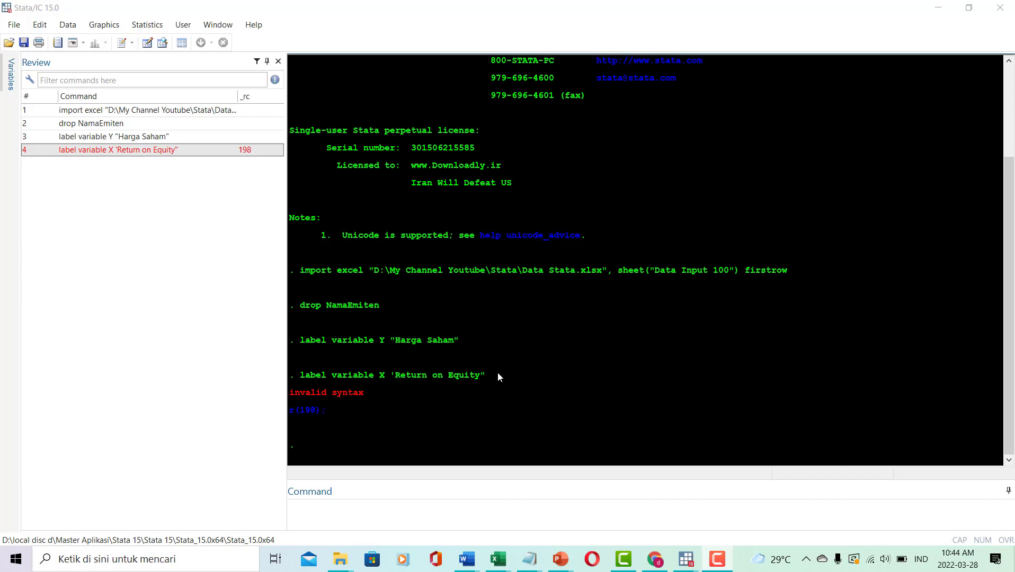
Recall the last label command, replace its opening single quote with a double quote, and run label variable X "Return on Equity".
click(216, 150)
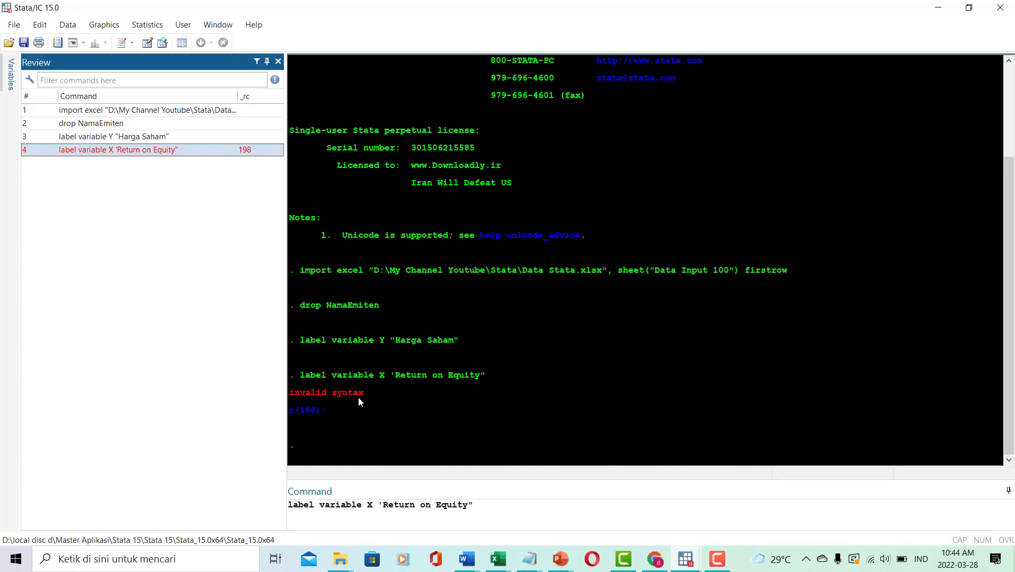
click(382, 506)
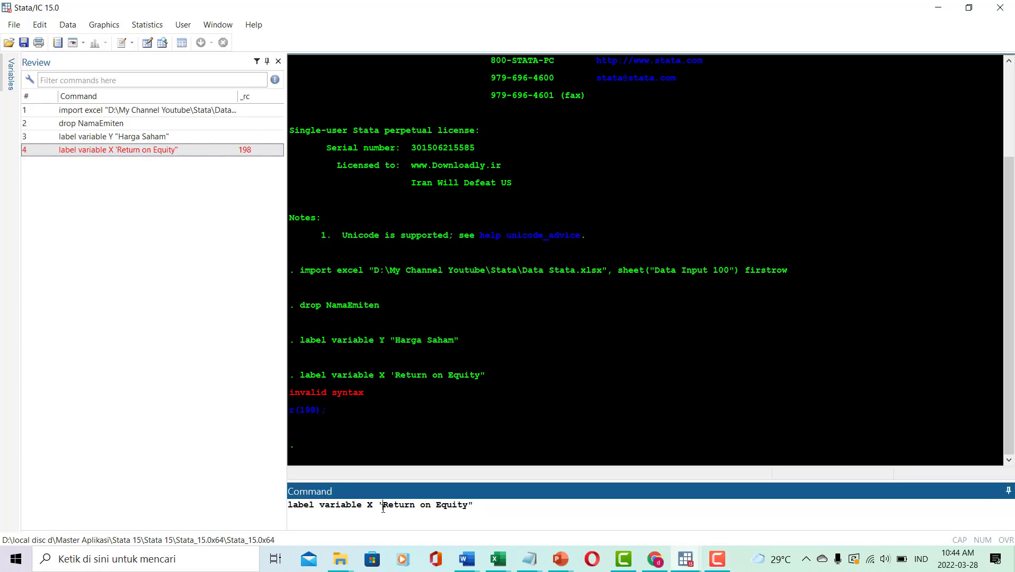
key(BackSpace)
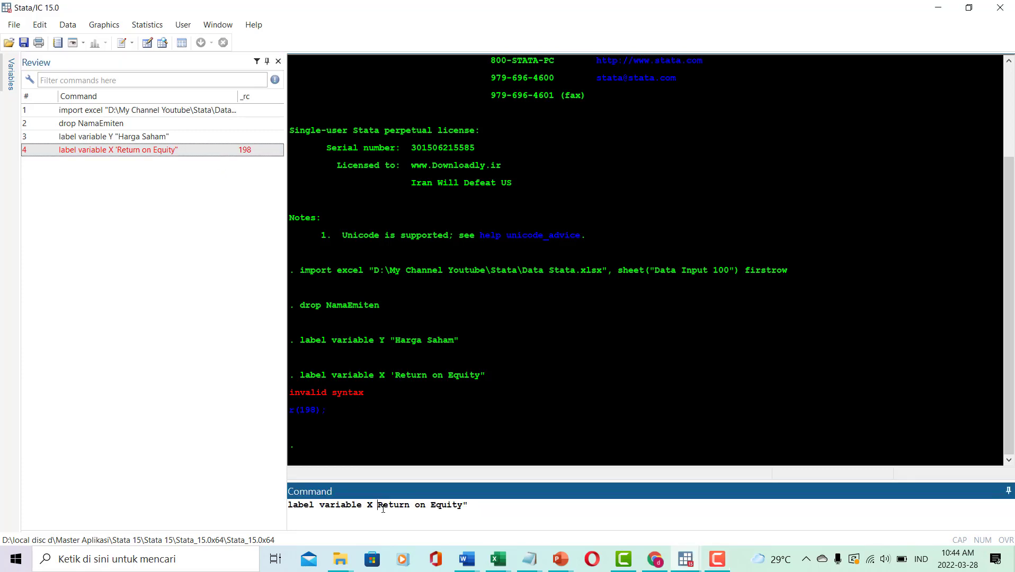
text(")
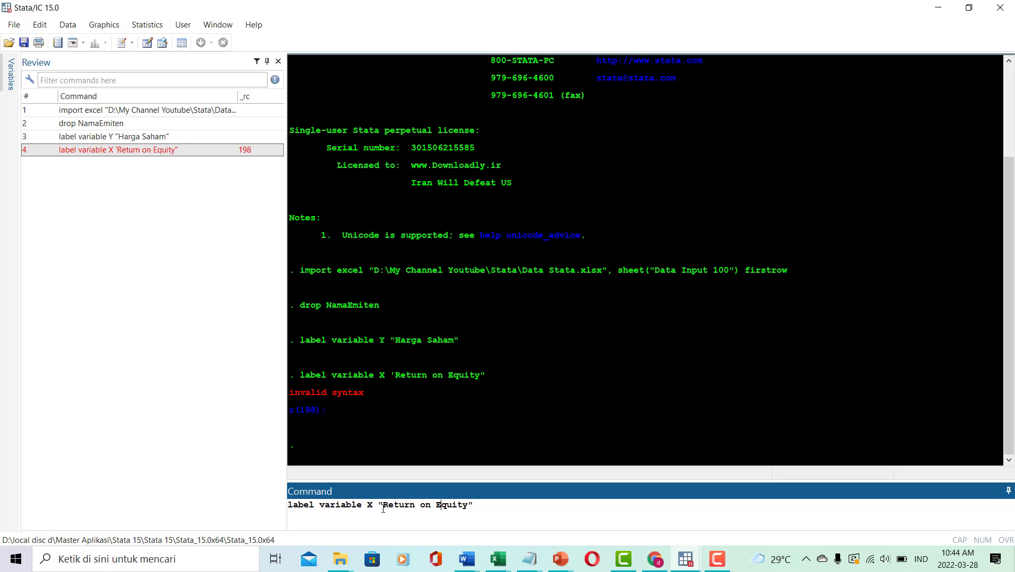
key(Return)
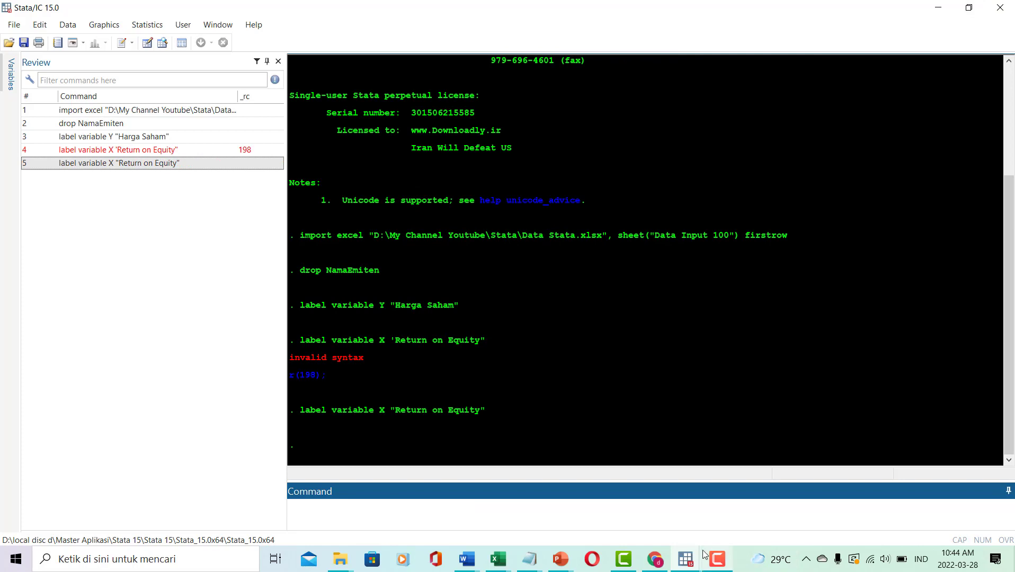
Check the labels of variables X and Y in the Data Editor properties.
click(686, 559)
click(753, 524)
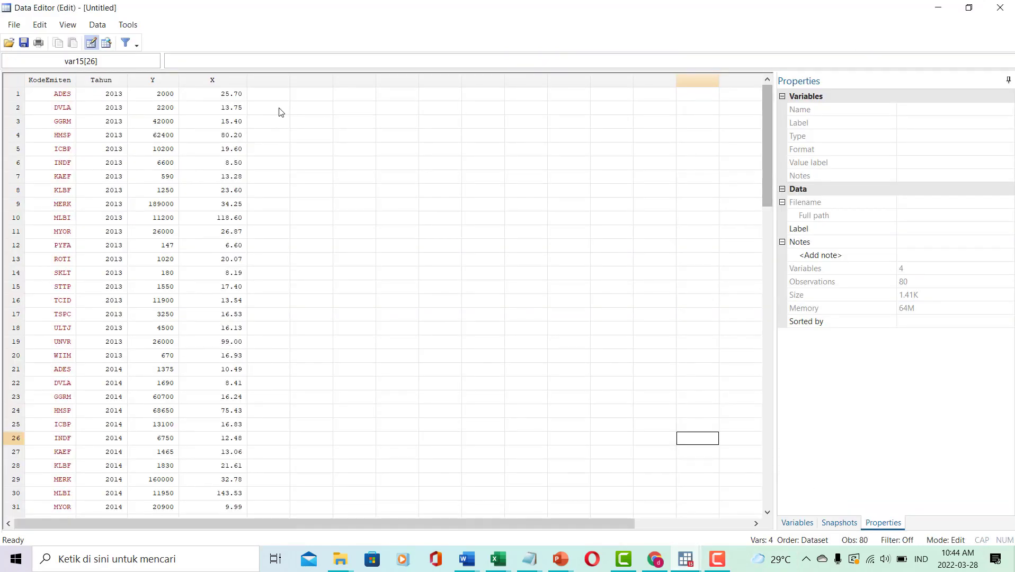
click(225, 99)
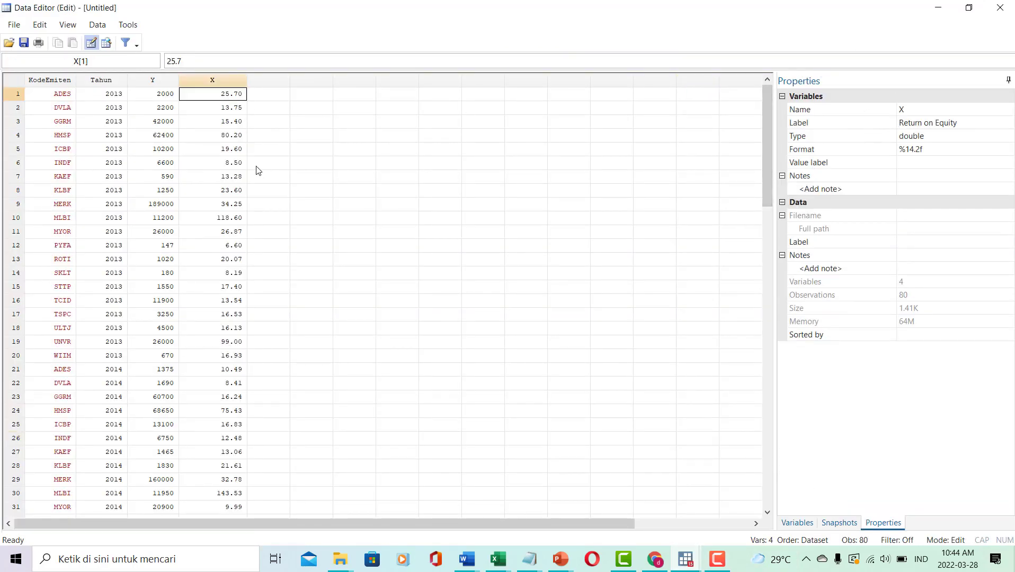
click(174, 107)
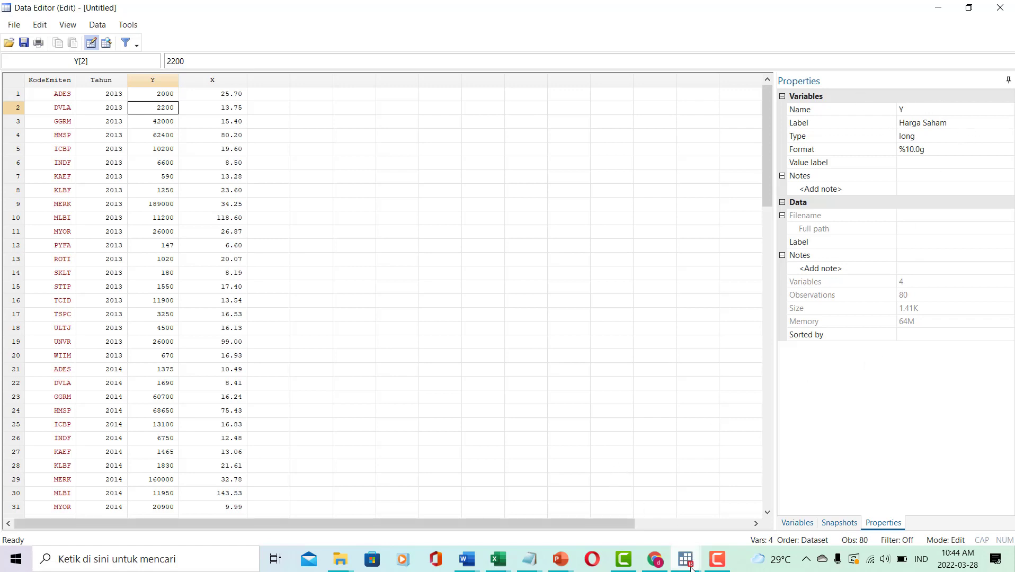
Return to the main Stata window and open the dialog for a compact table of summary statistics.
mouse_move(691, 568)
click(628, 512)
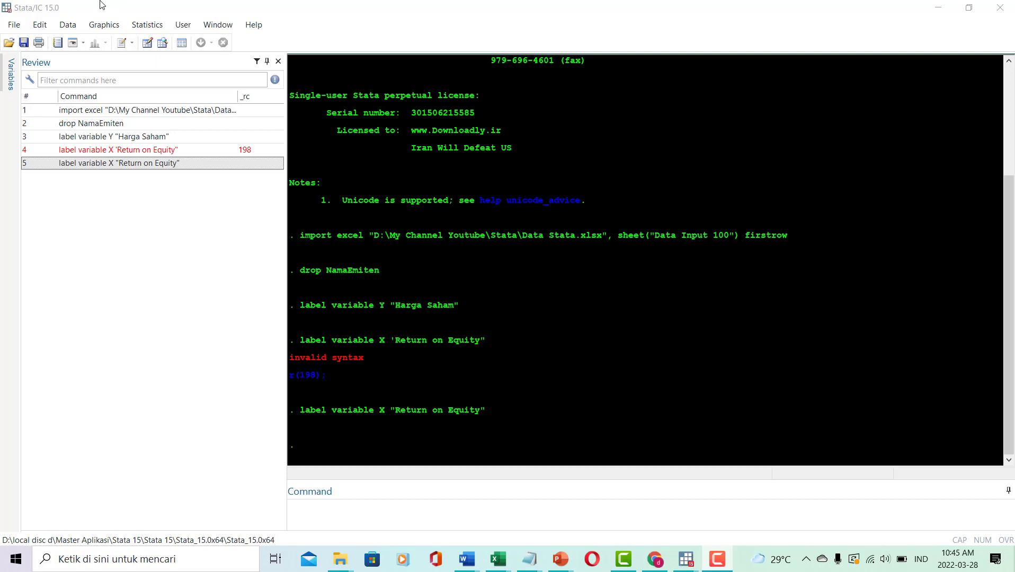
click(144, 27)
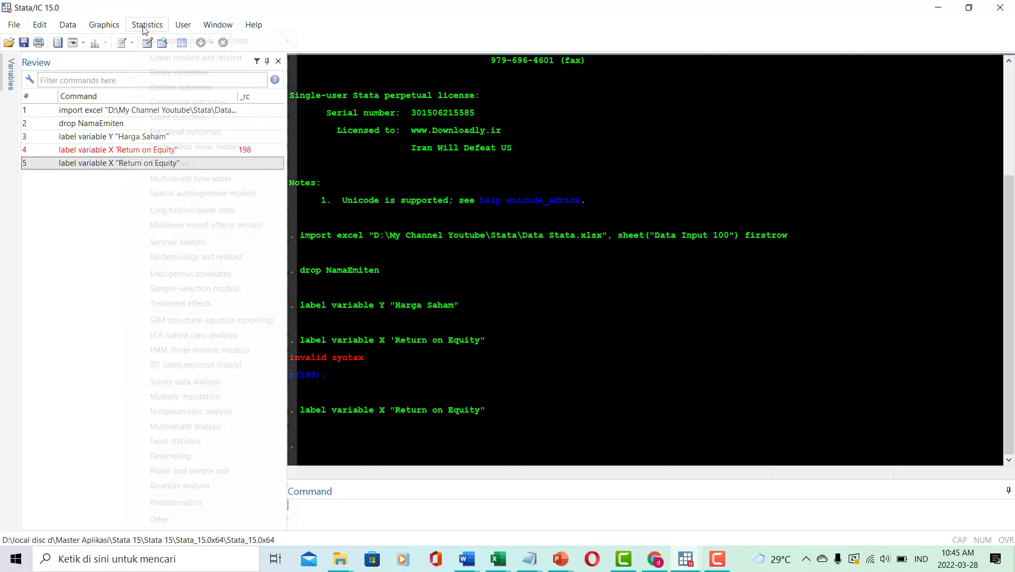
mouse_move(153, 44)
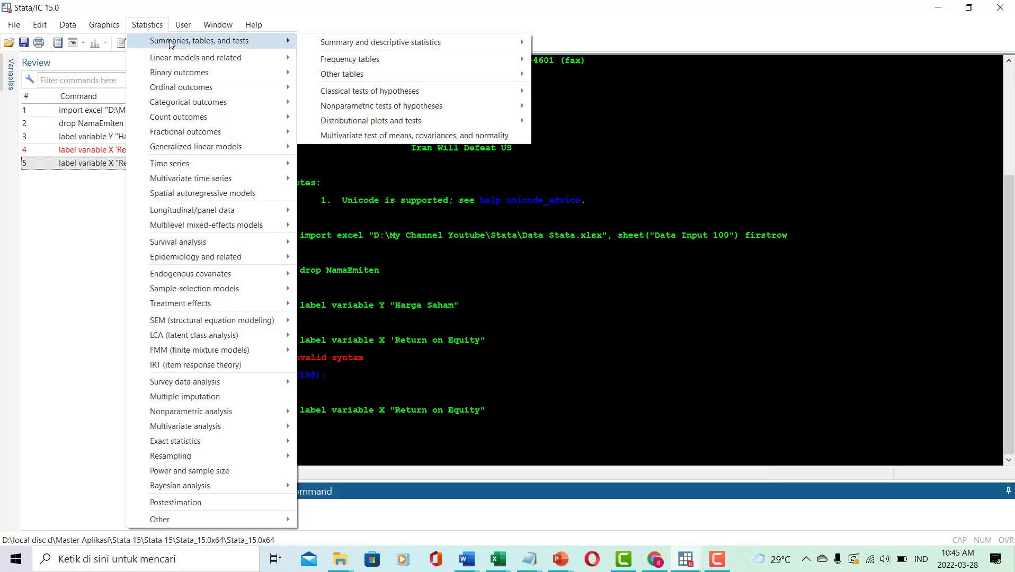
mouse_move(341, 43)
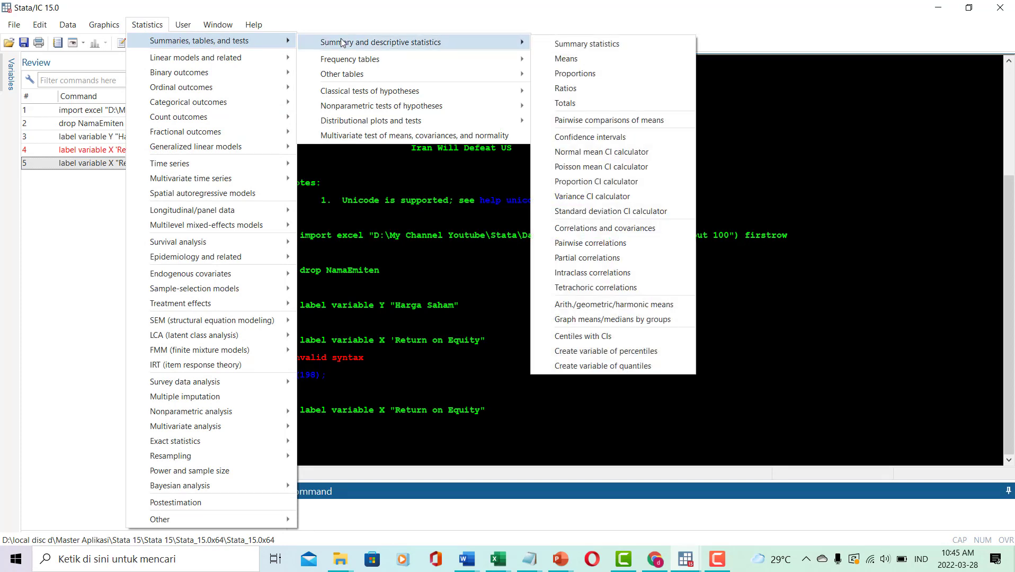
mouse_move(464, 74)
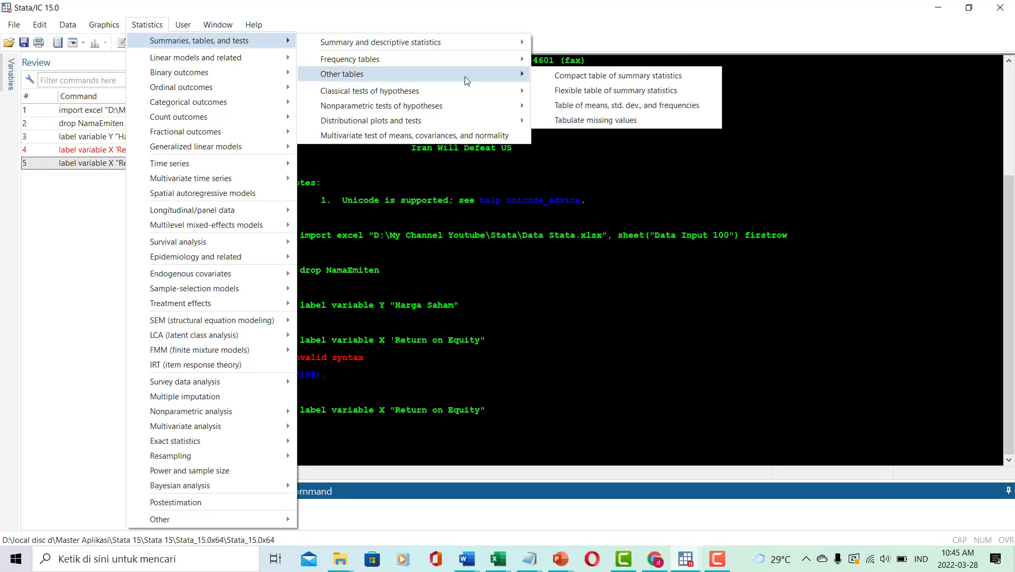
click(559, 76)
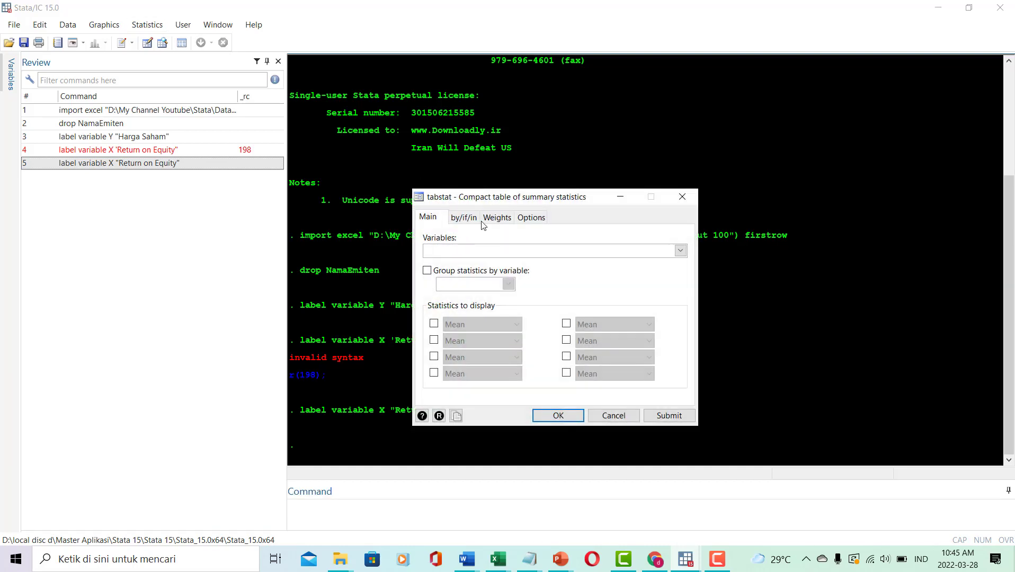
Choose Y and X as the variables for the compact table of summary statistics.
click(418, 198)
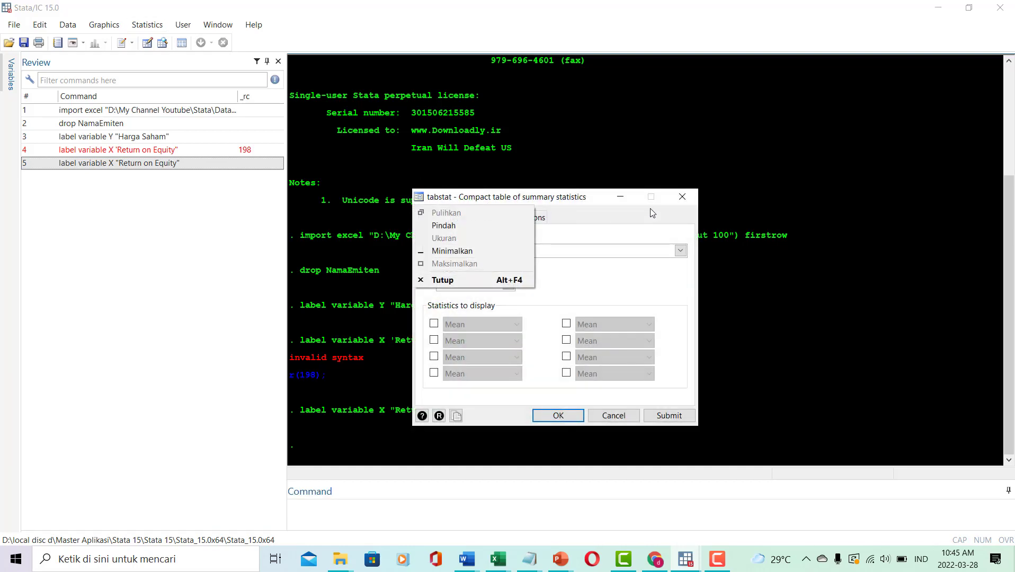
click(587, 200)
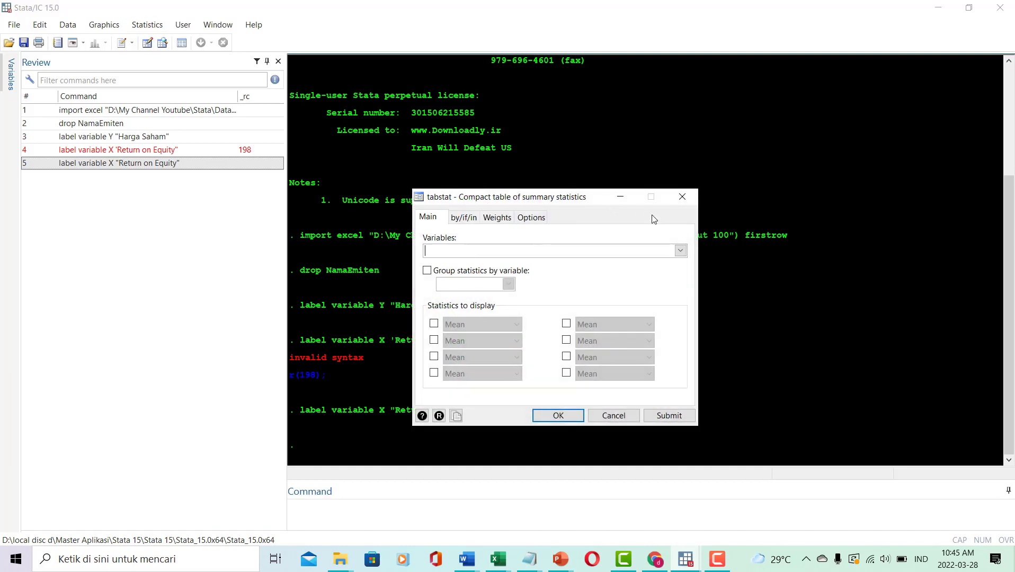
click(681, 251)
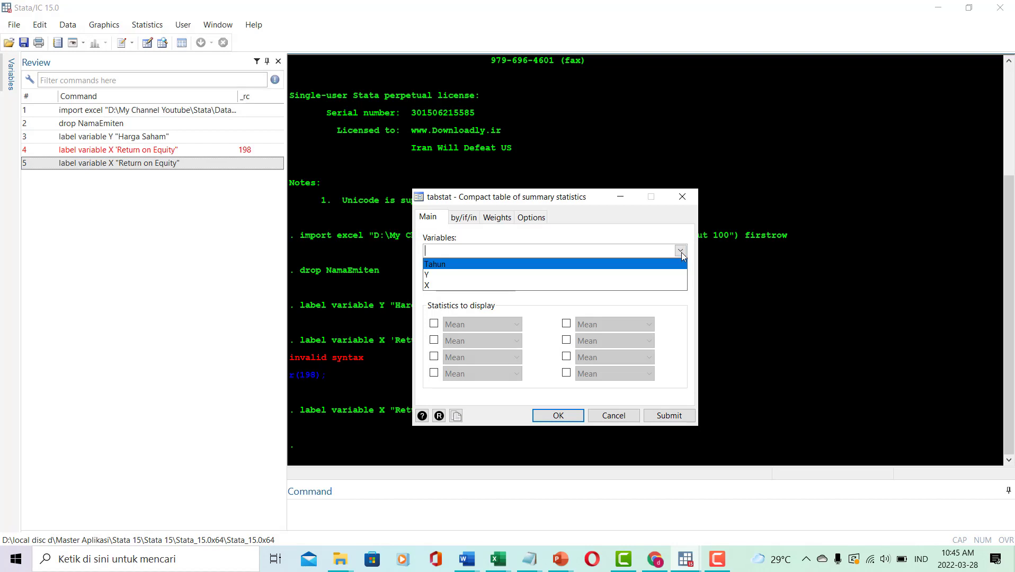
click(593, 276)
click(590, 286)
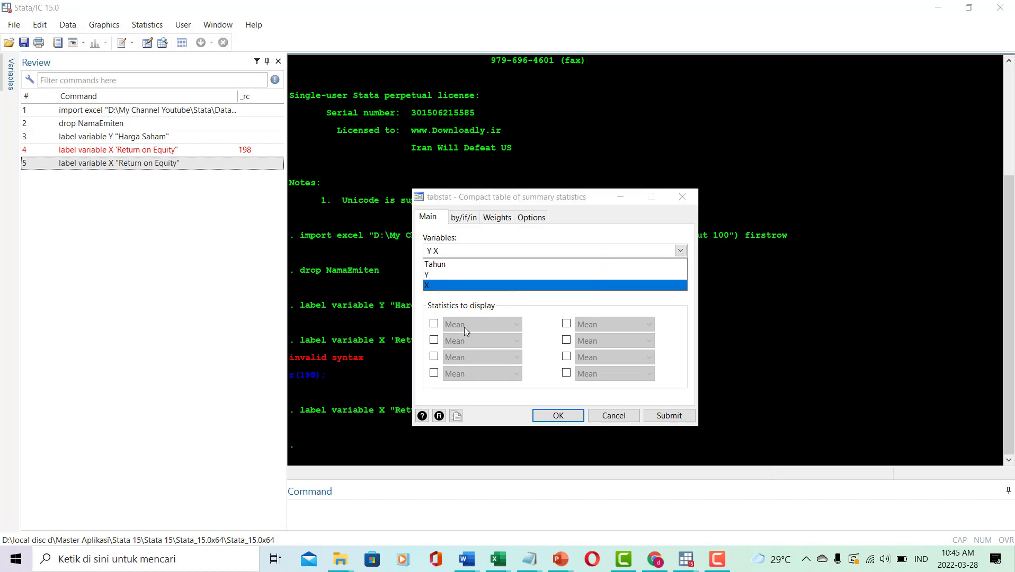
Enable the first four statistics to display in the summary table.
click(433, 332)
click(433, 324)
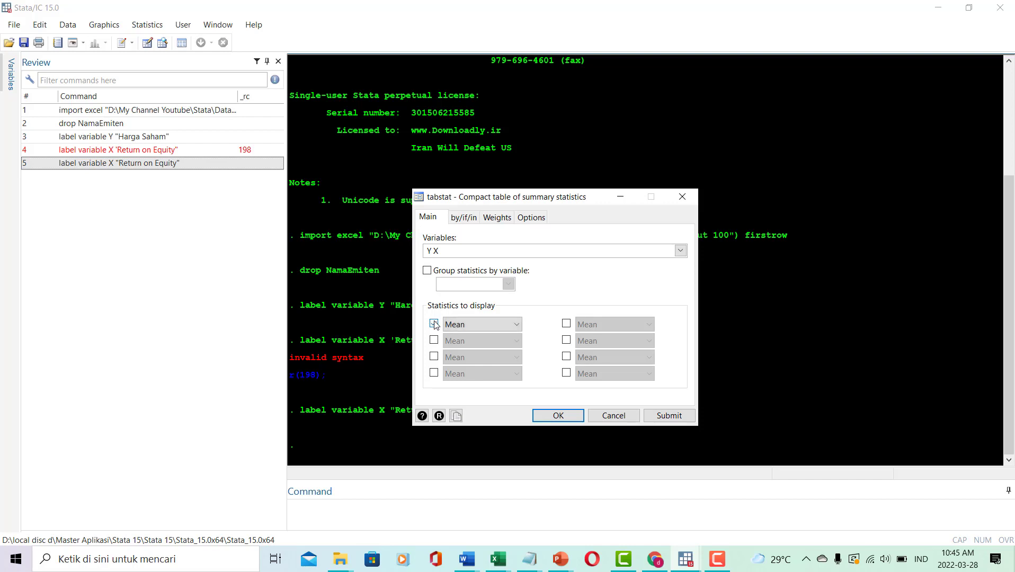
click(434, 340)
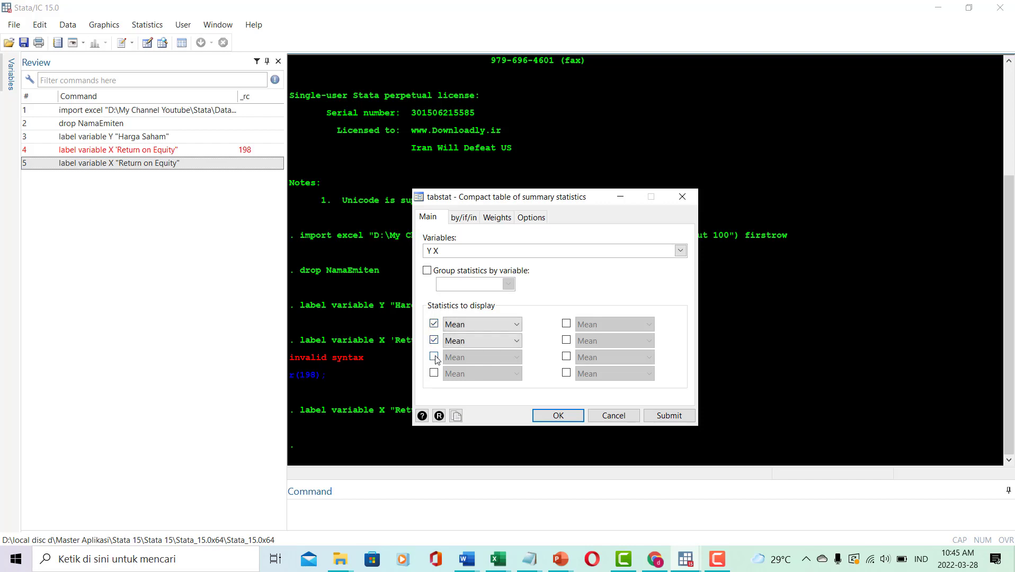
click(434, 356)
click(434, 373)
Set the first statistic to display to Minimums.
click(516, 324)
click(516, 277)
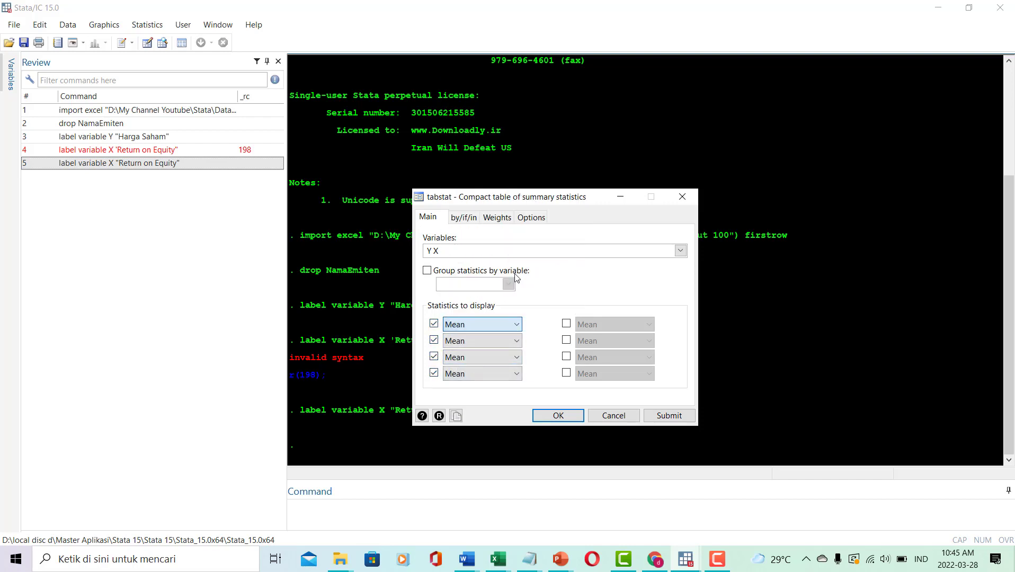
click(514, 324)
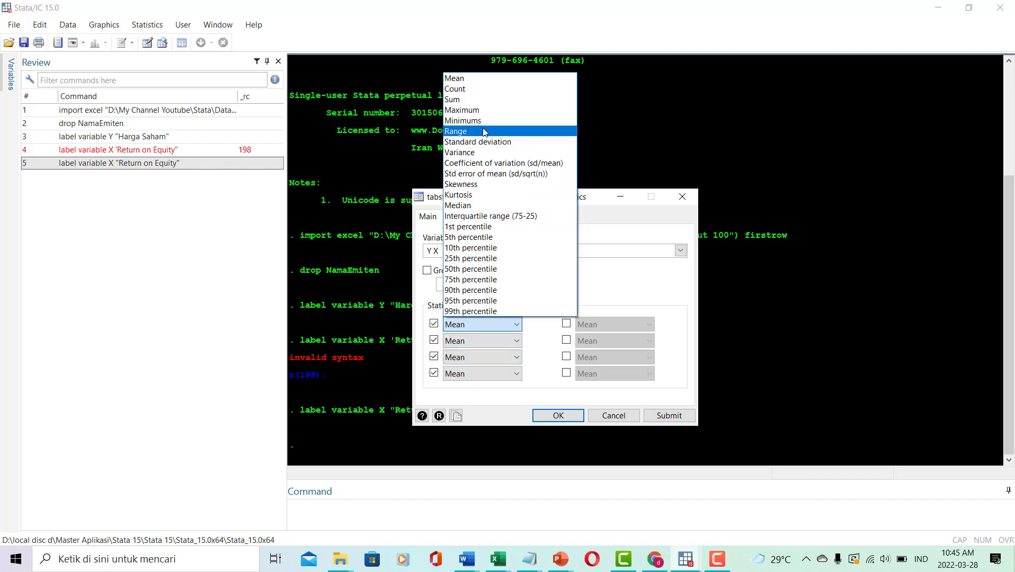
double_click(483, 121)
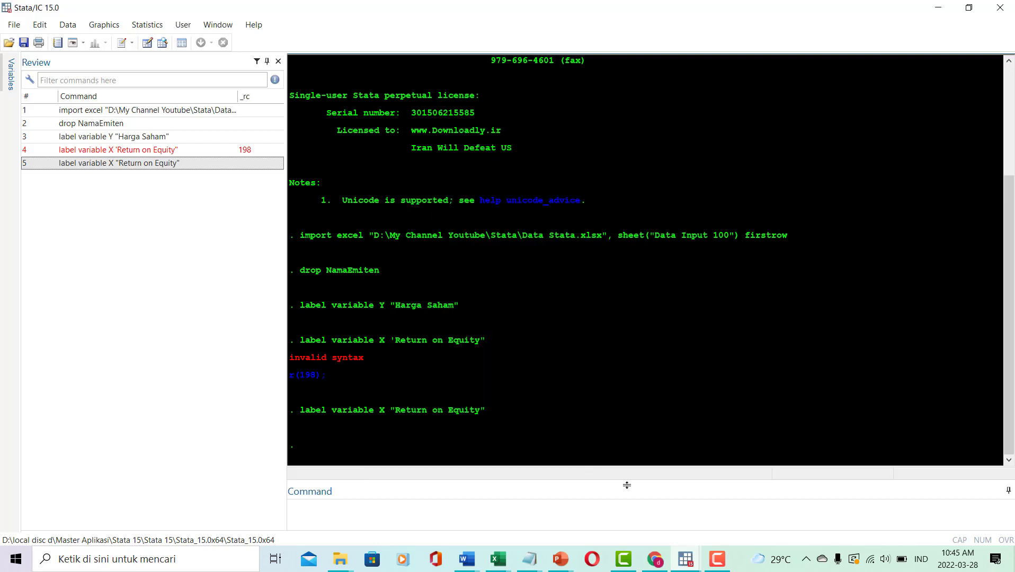
mouse_move(686, 558)
click(827, 504)
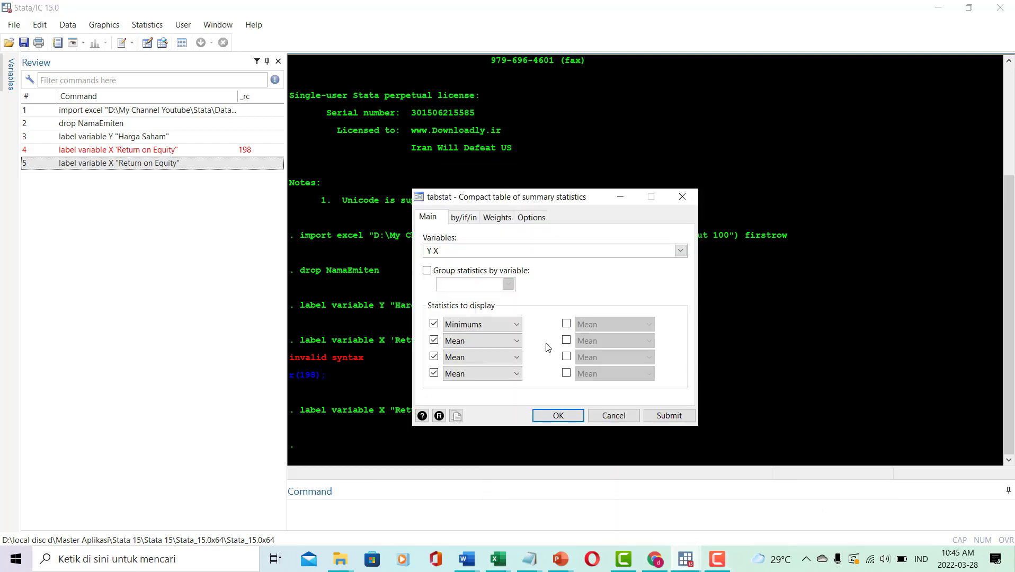
Set the second statistic to Maximum and the fourth to Standard deviation.
click(514, 340)
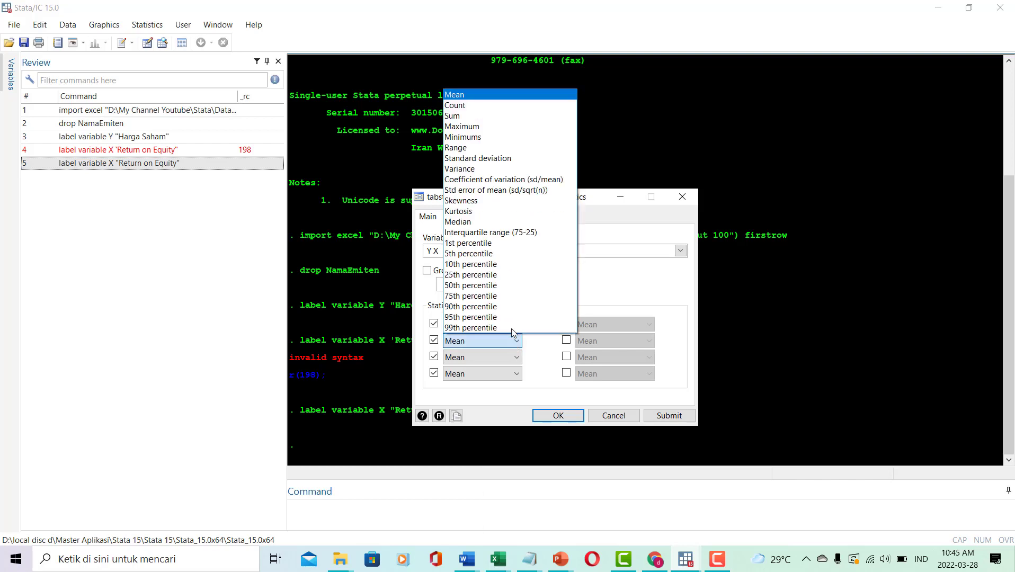
click(492, 138)
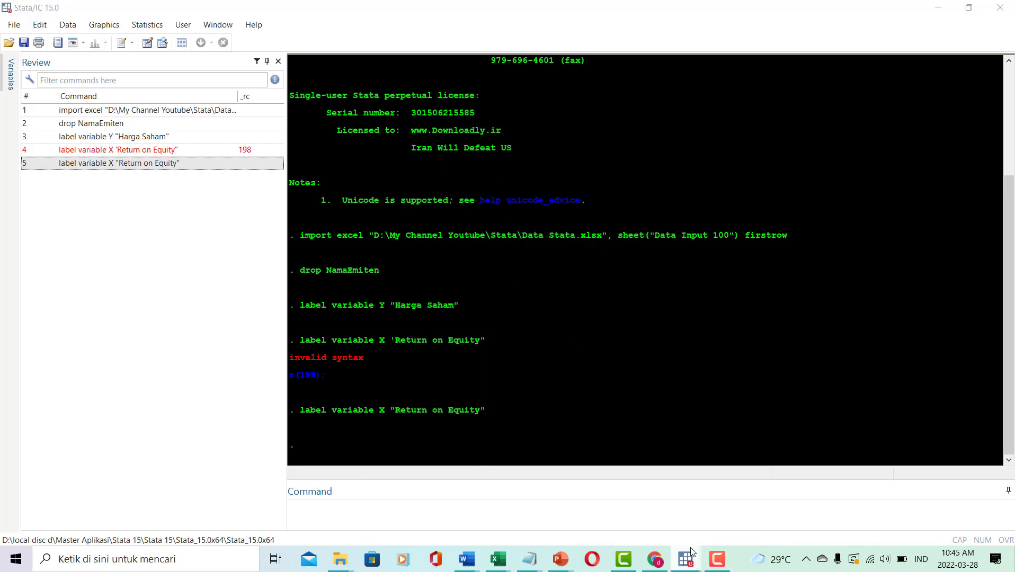
mouse_move(689, 557)
click(827, 506)
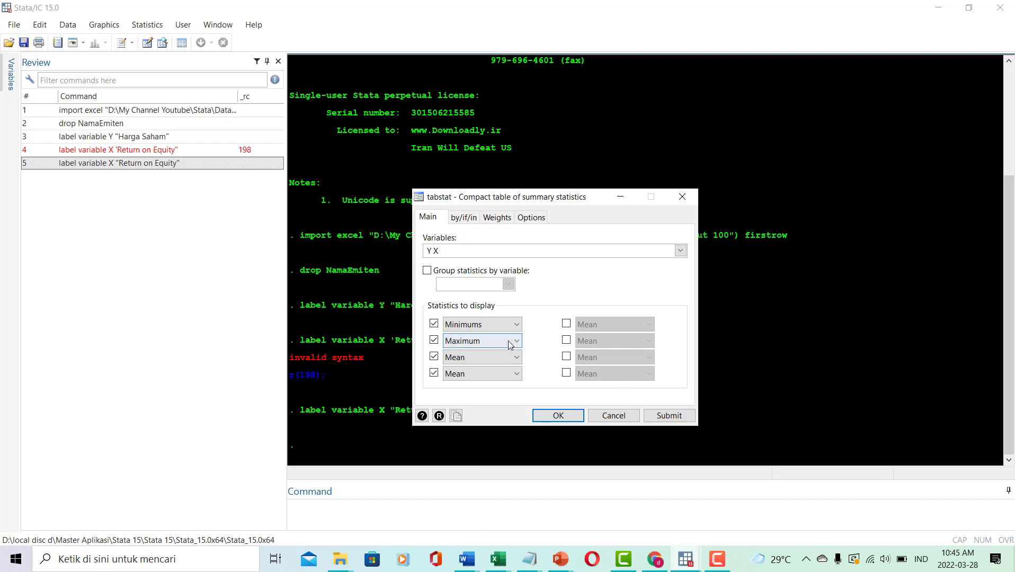
click(520, 375)
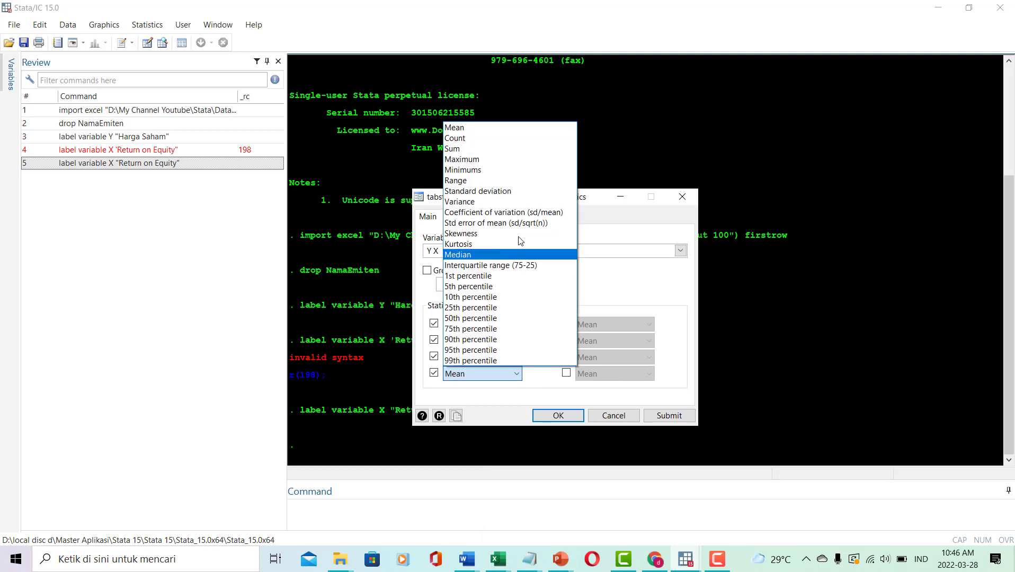
click(511, 191)
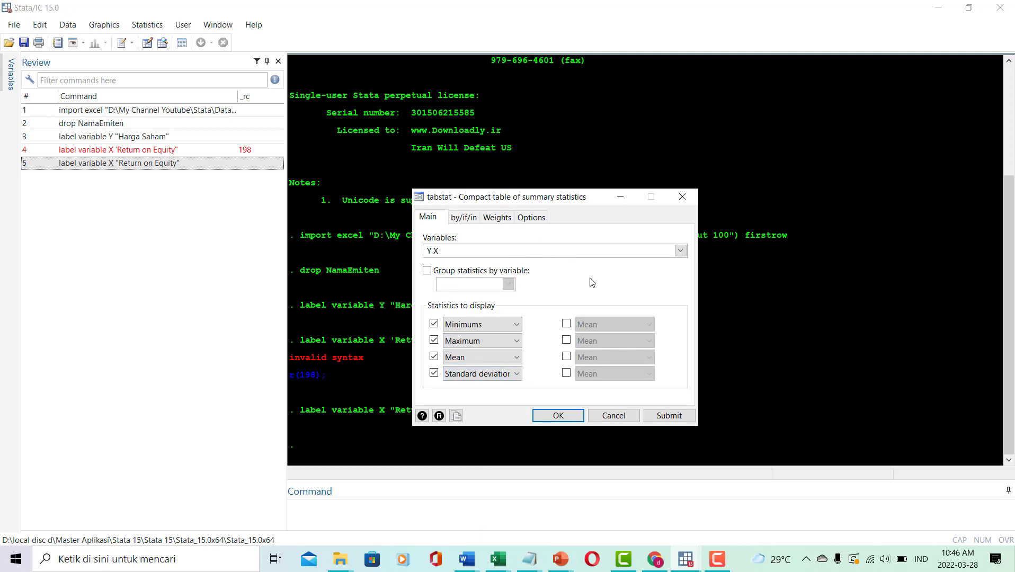
Enable two more statistics, set them to Skewness and Kurtosis, and generate the tabstat table for Y and X.
drag(546, 197, 434, 173)
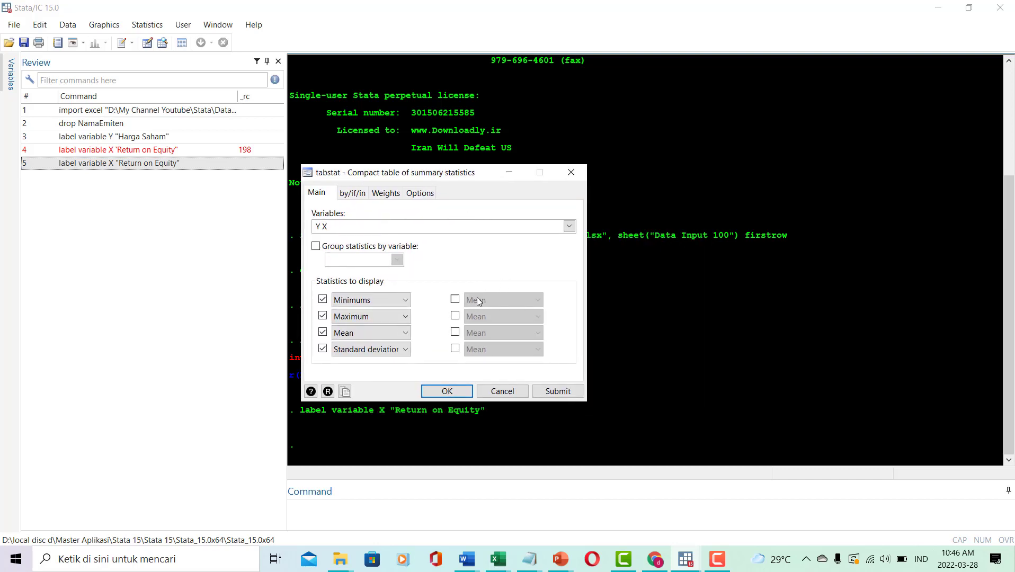
click(459, 301)
click(456, 317)
click(536, 302)
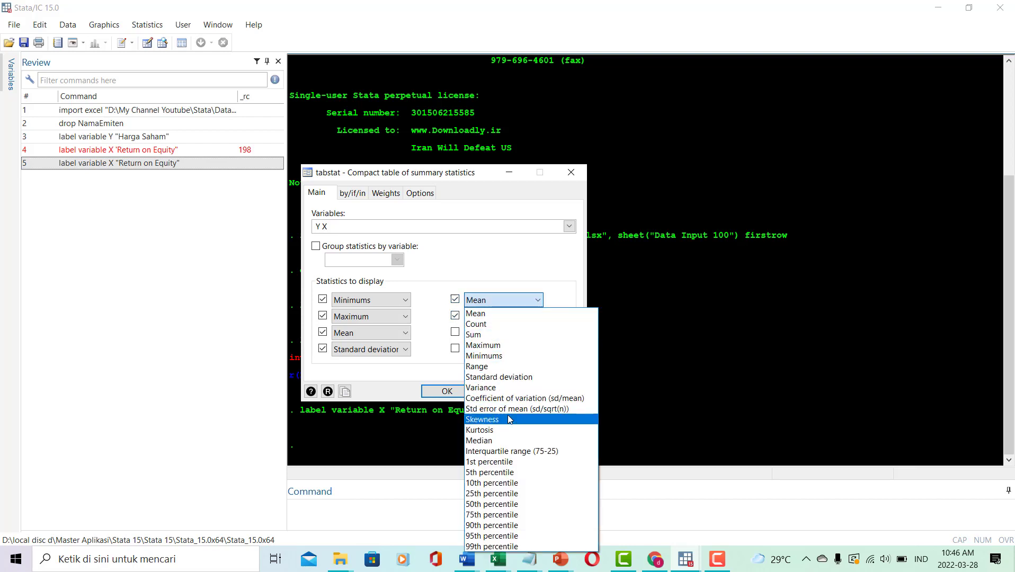
click(509, 419)
click(536, 317)
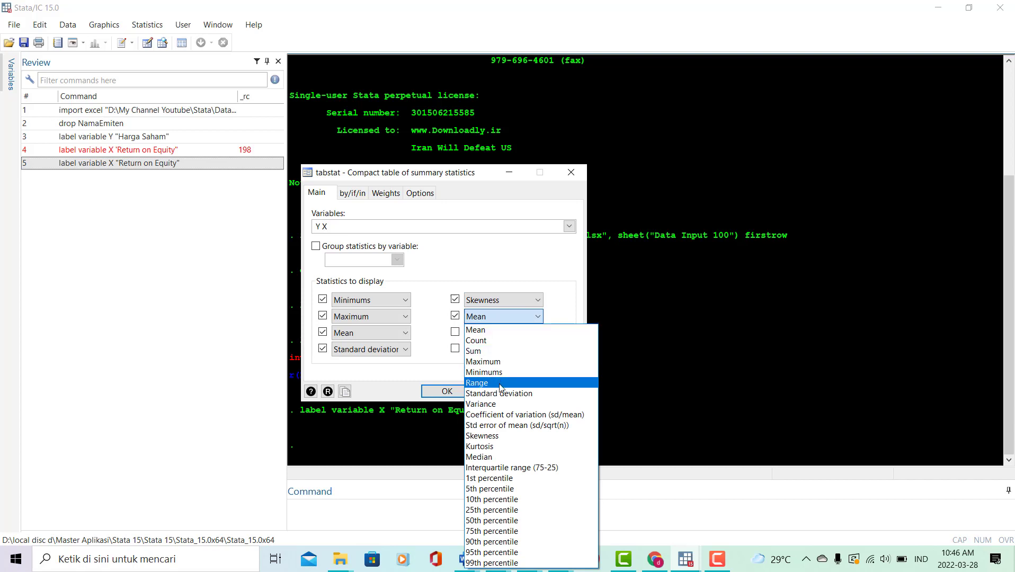
click(496, 446)
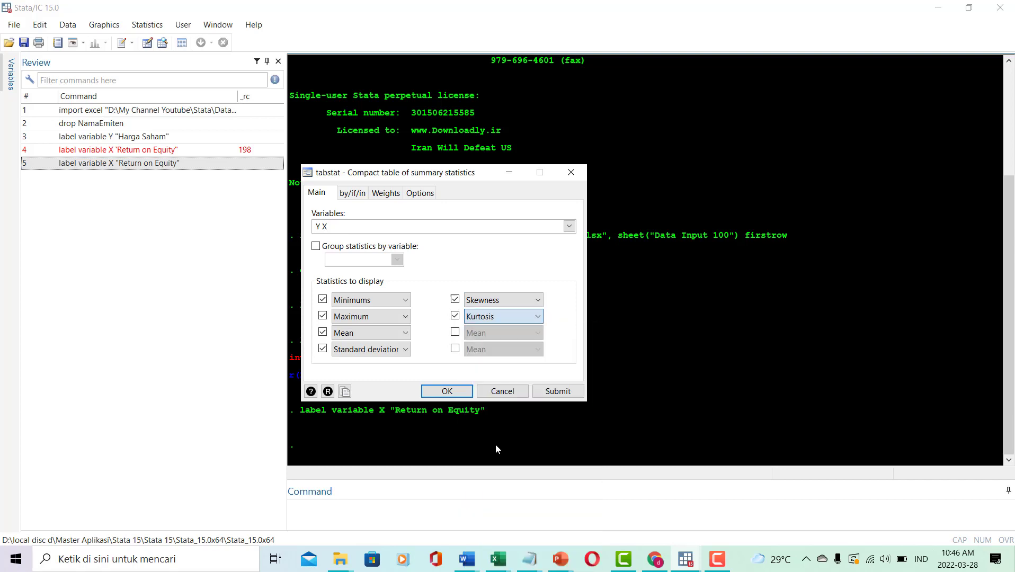
click(447, 391)
click(876, 364)
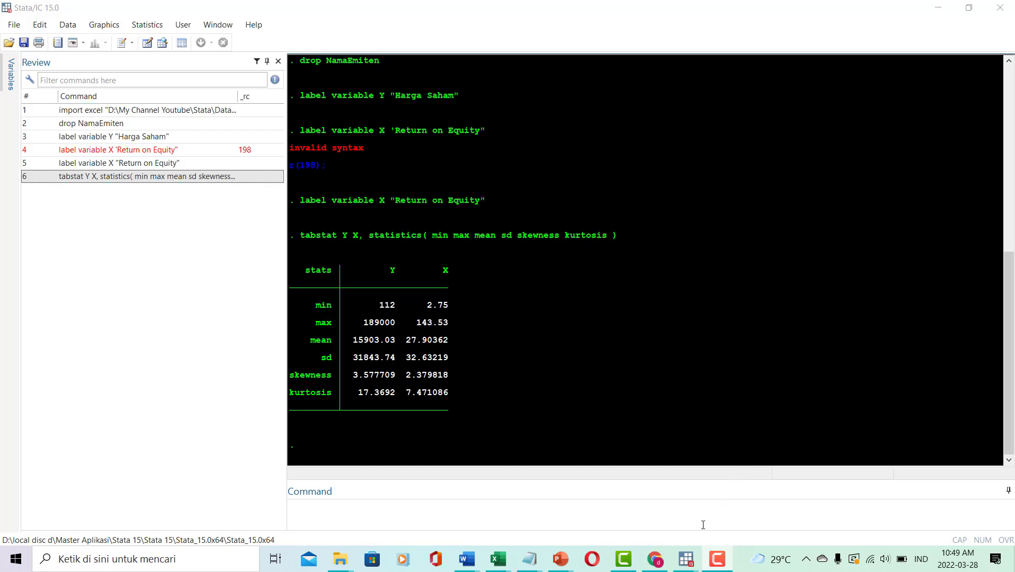
Check the dataset's last observation number in the Data Editor.
mouse_move(684, 562)
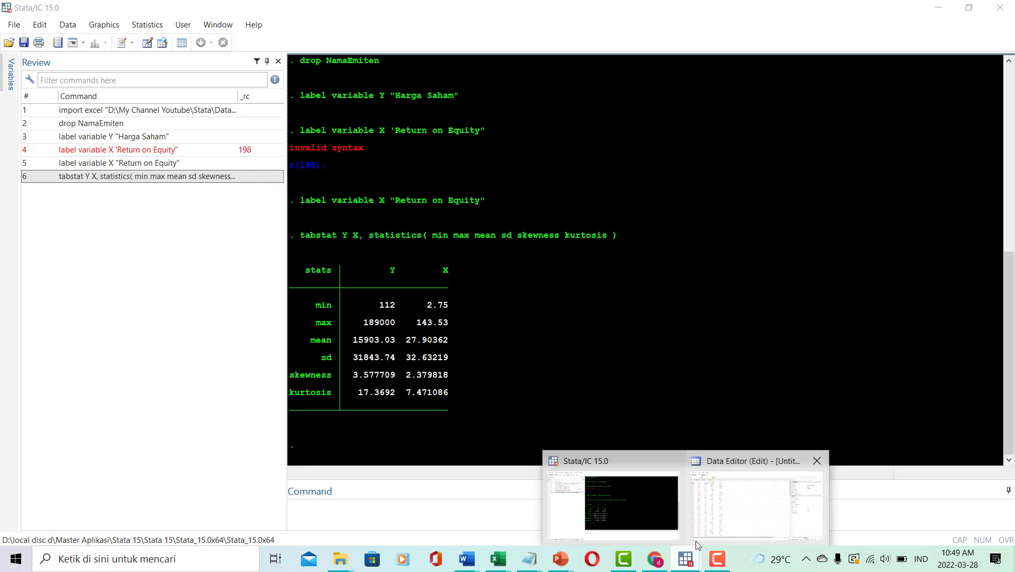
click(746, 498)
scroll(117, 107, down, 18)
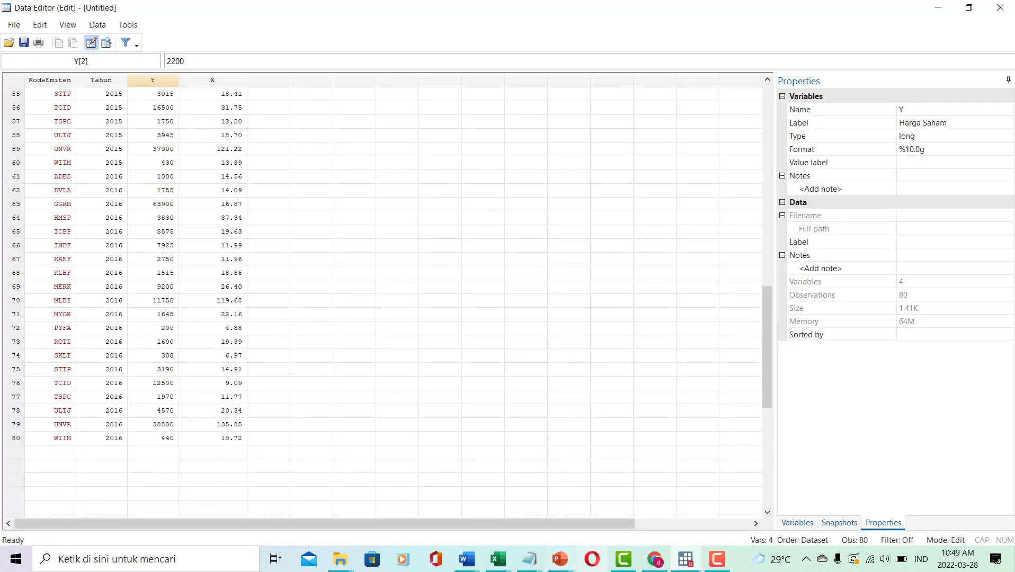
Return to the main Stata window, list observations 1 to 80 with list in 1/80, and review the start of the listing.
mouse_move(685, 560)
click(656, 510)
click(655, 510)
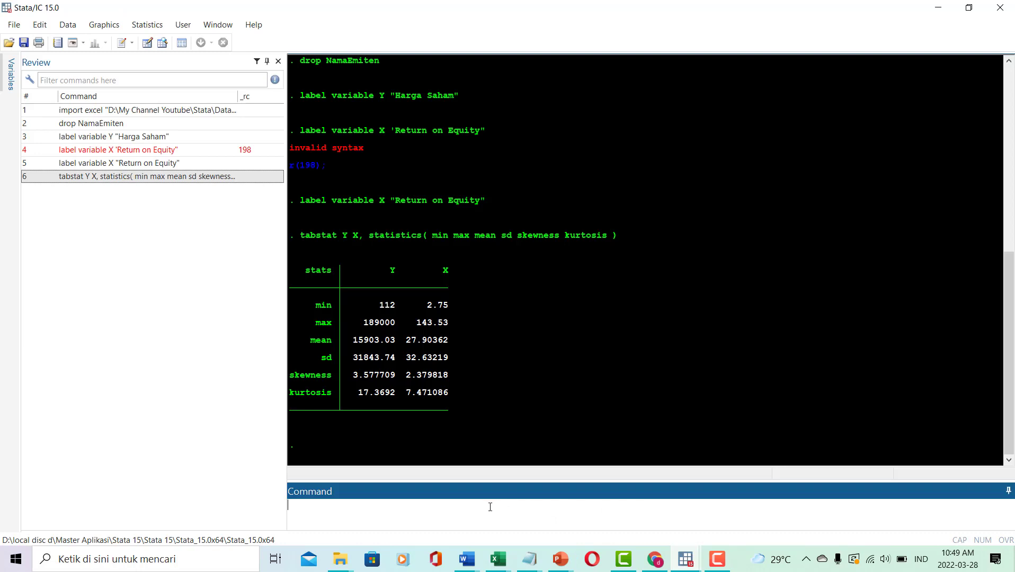
text(list in 1/80)
key(Return)
scroll(355, 387, up, 20)
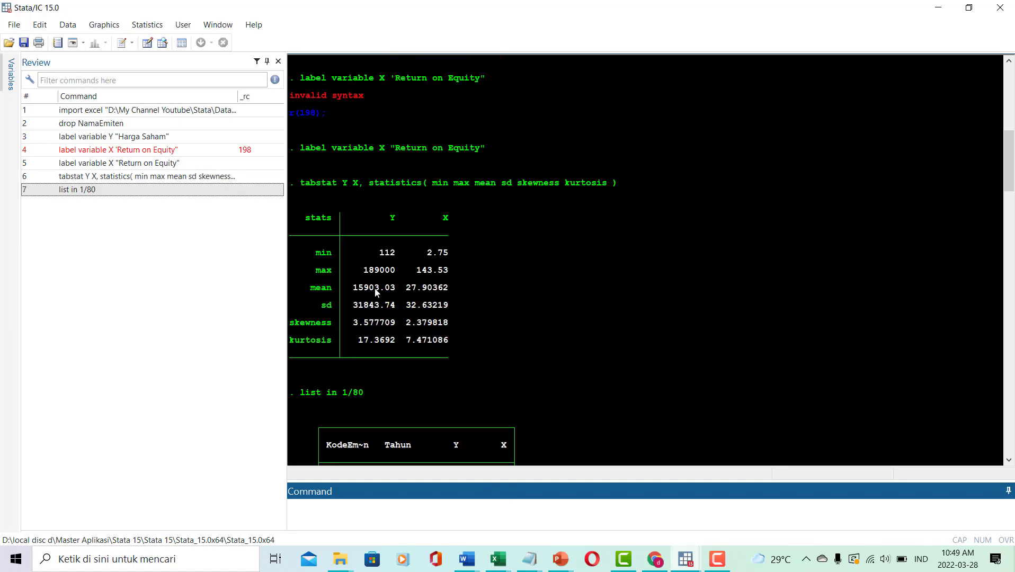
scroll(374, 283, down, 4)
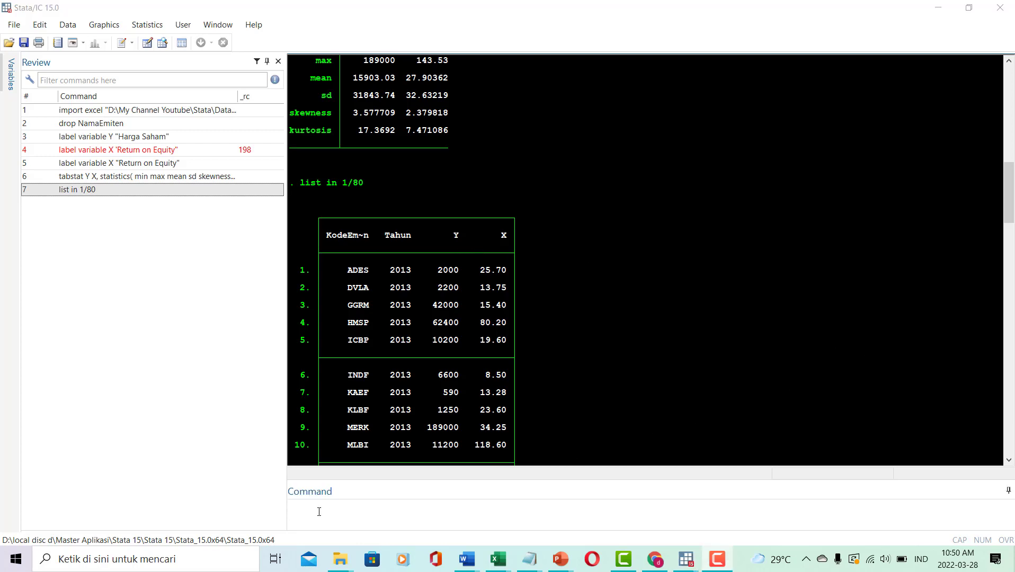
Run a linear regression of Y on X with the command regress Y X.
click(319, 510)
text(r)
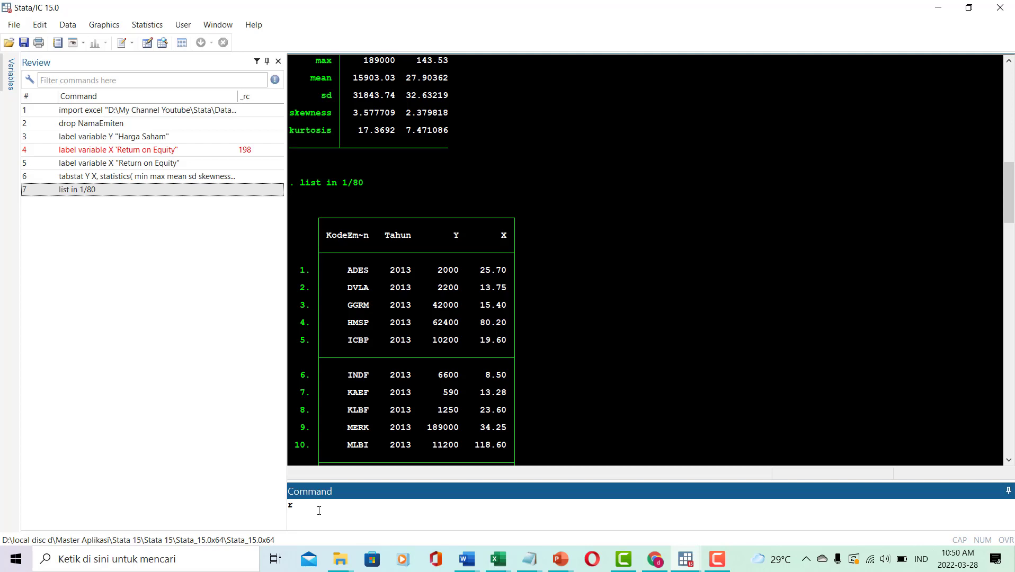
text(egress Y X)
key(Return)
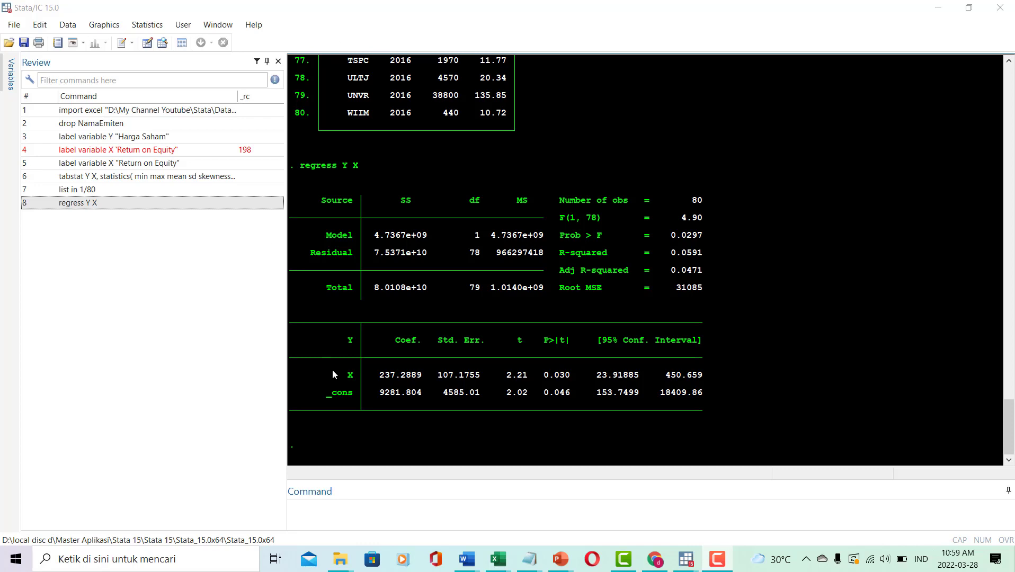
Run a Shapiro-Wilk normality test on both variables with the command swilk Y X.
click(326, 509)
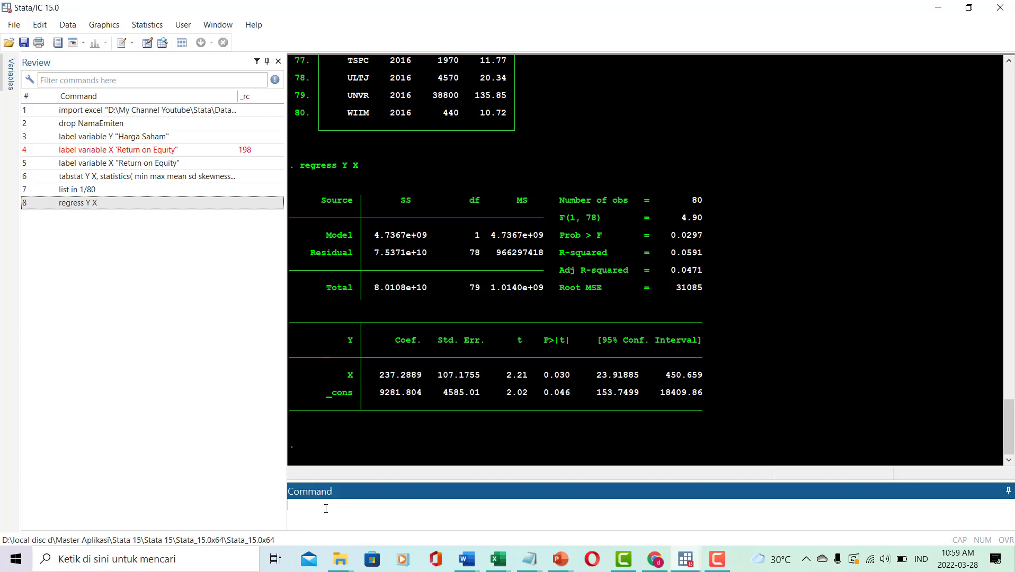
text(swilk Y X)
key(Return)
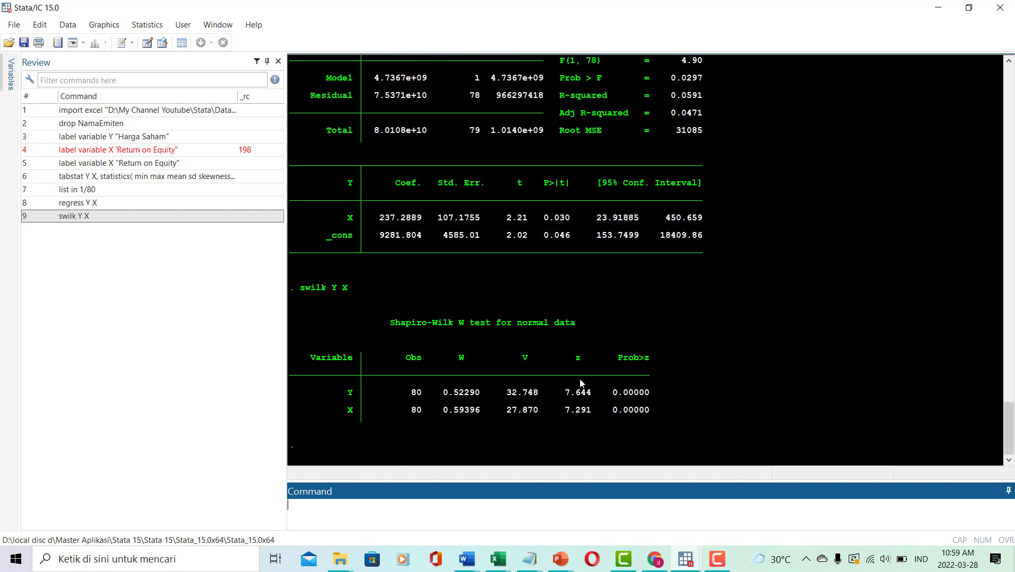
Generate the regression residuals as a new variable with the command predict res, resid.
key(F9)
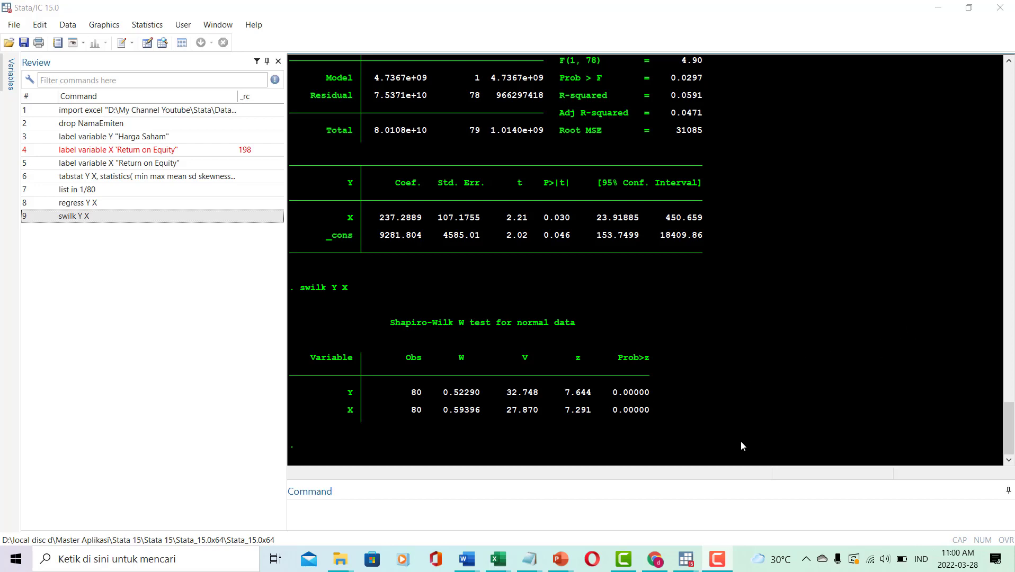
click(340, 512)
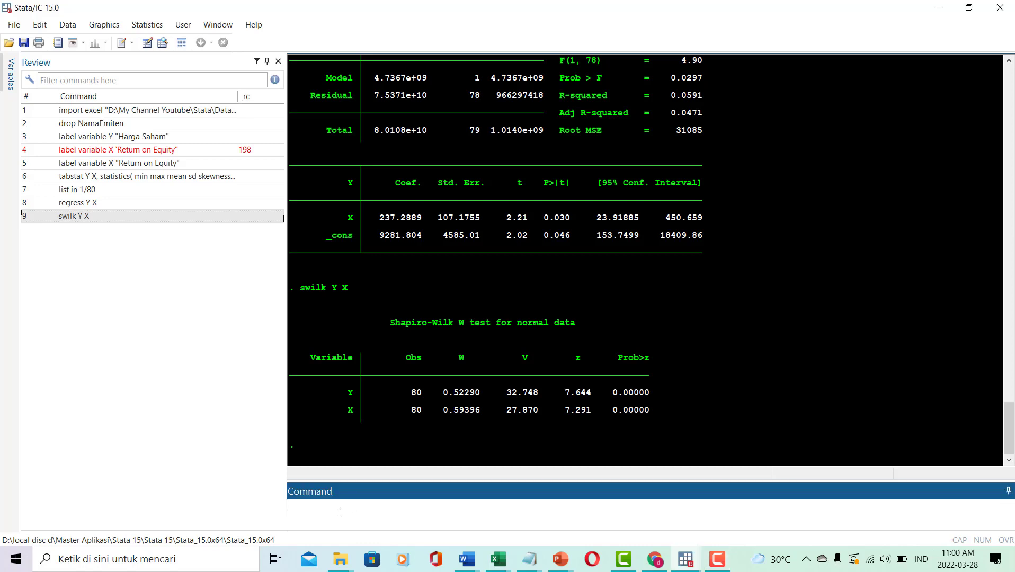
text(predict res, residu)
key(BackSpace)
key(Return)
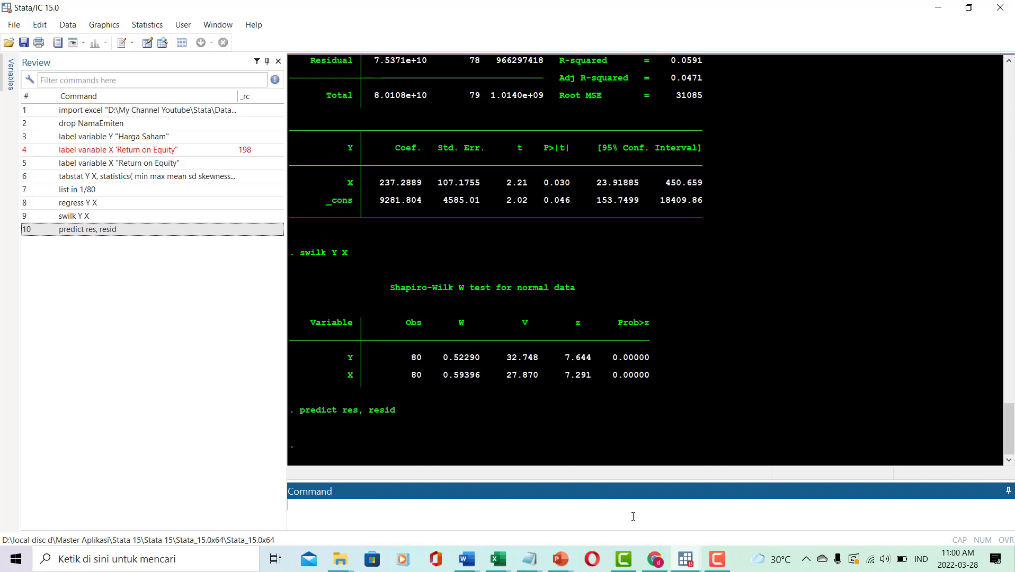
Switch to the Data Editor and look through the values of the res variable down the observations.
click(692, 562)
click(752, 535)
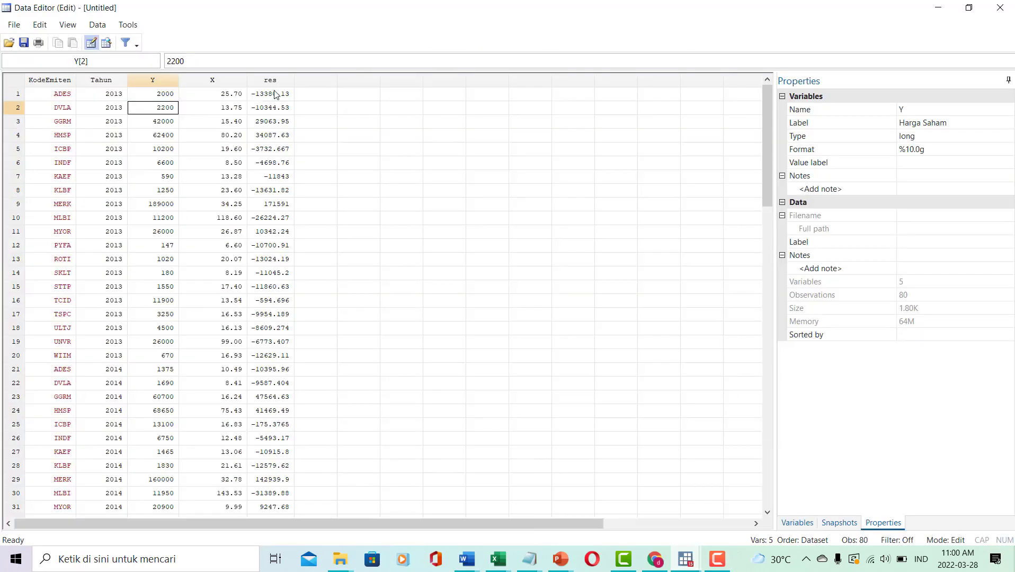
scroll(267, 270, down, 18)
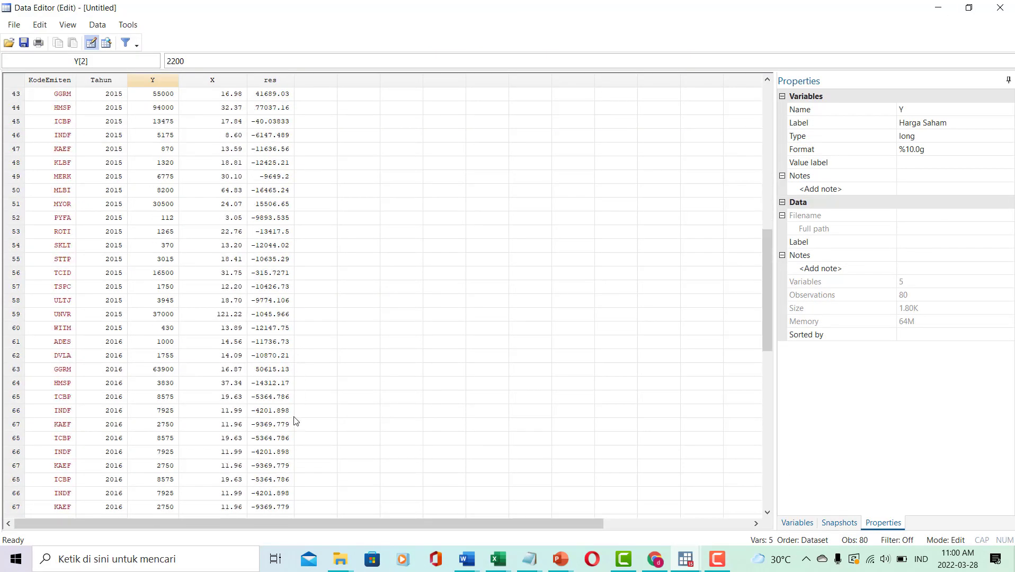
scroll(322, 268, up, 18)
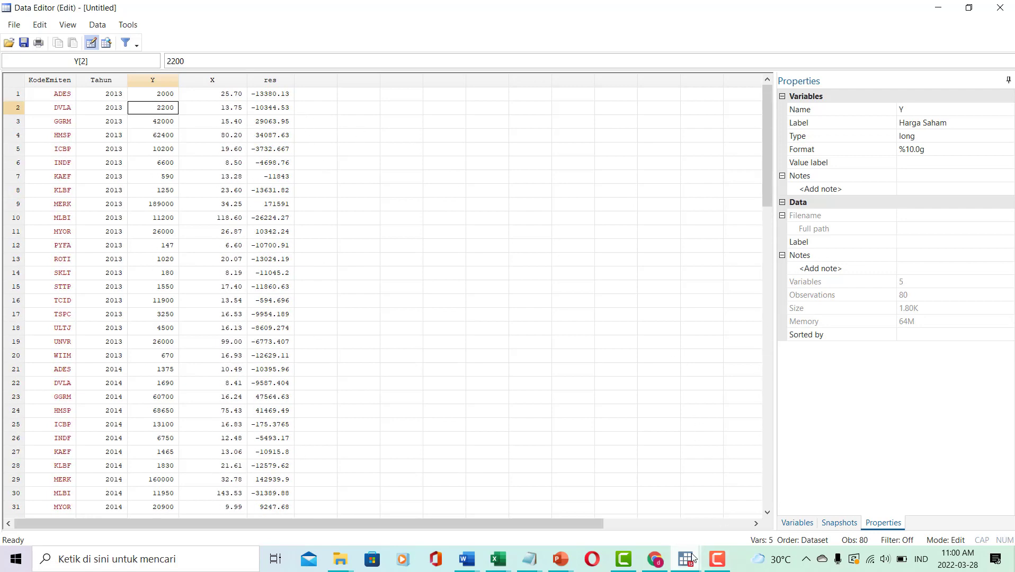
Return to the main Stata window and run a Shapiro-Wilk normality test on the residuals with swilk res.
mouse_move(686, 558)
click(587, 517)
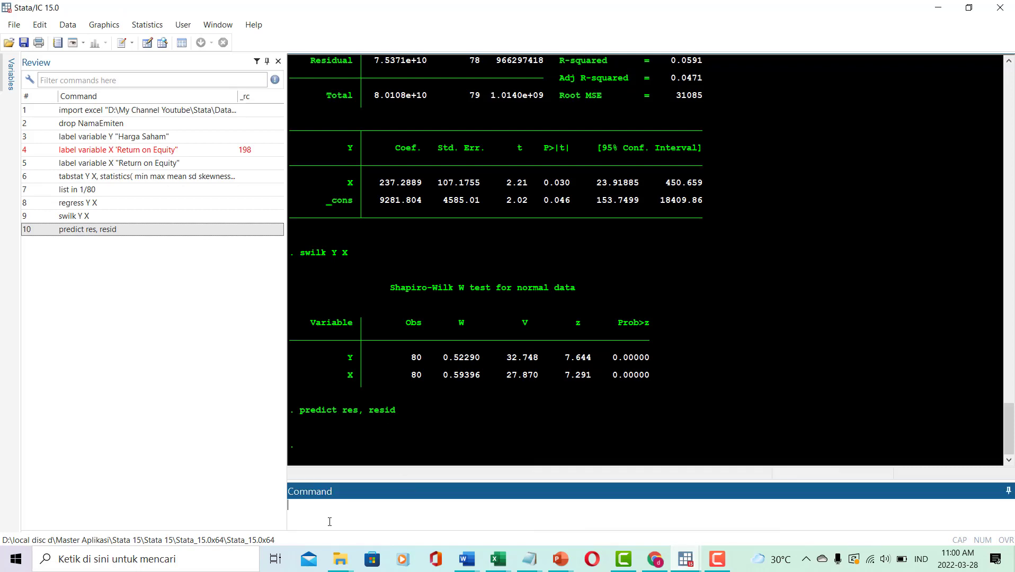
text(swilk res)
key(Return)
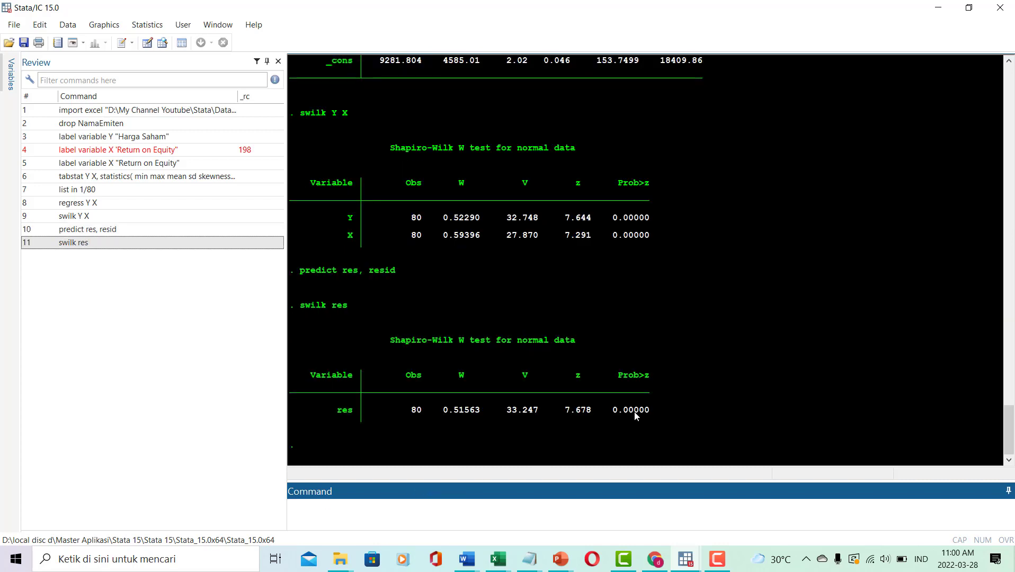
Create a standardized normal probability plot of the variable res.
click(106, 25)
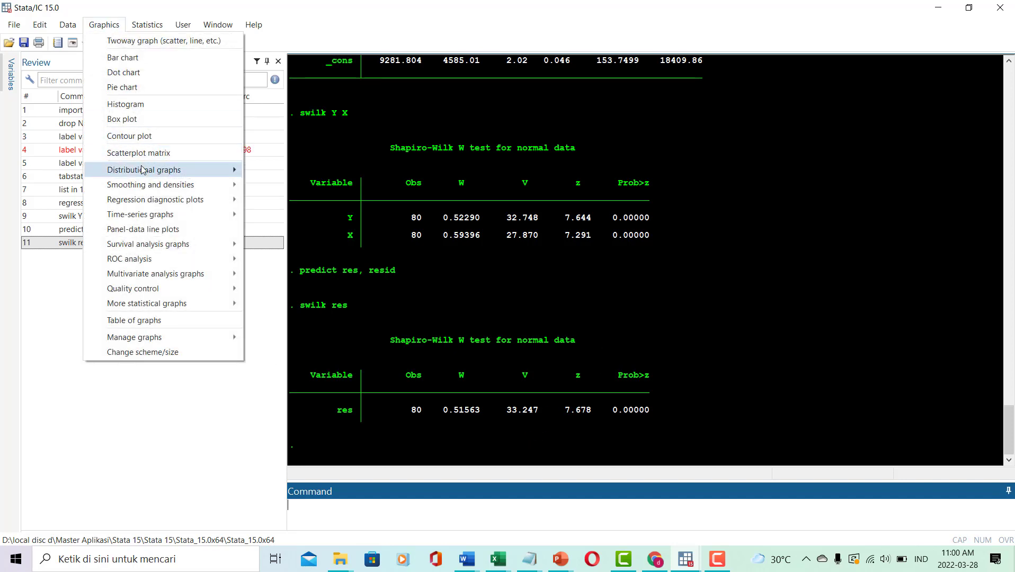
mouse_move(144, 170)
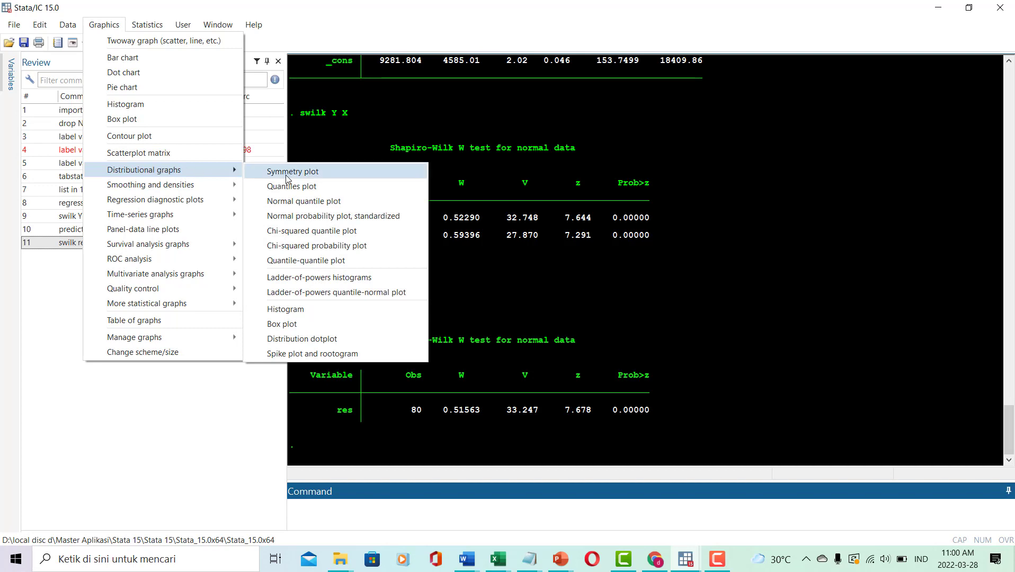
click(297, 216)
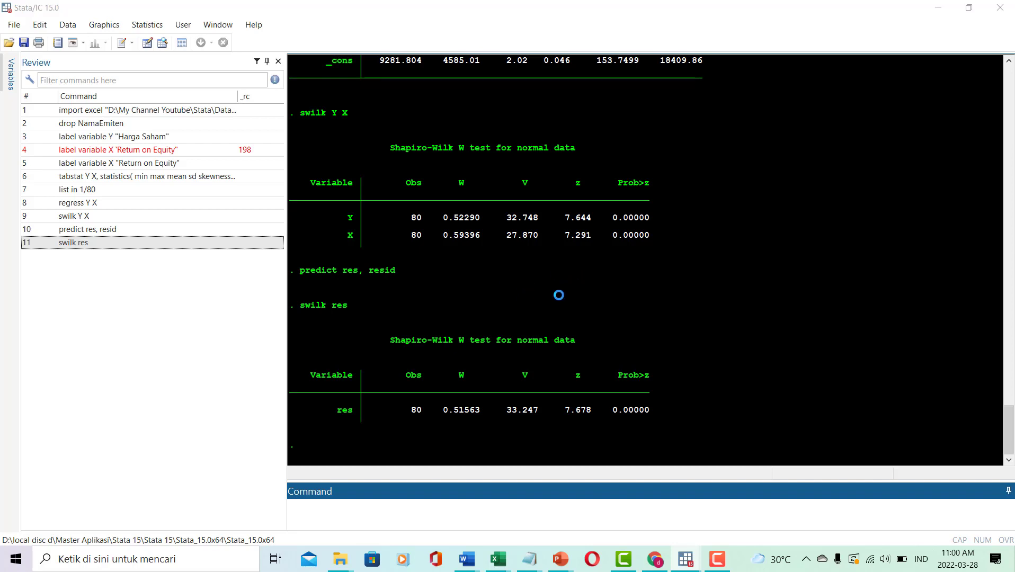
click(397, 239)
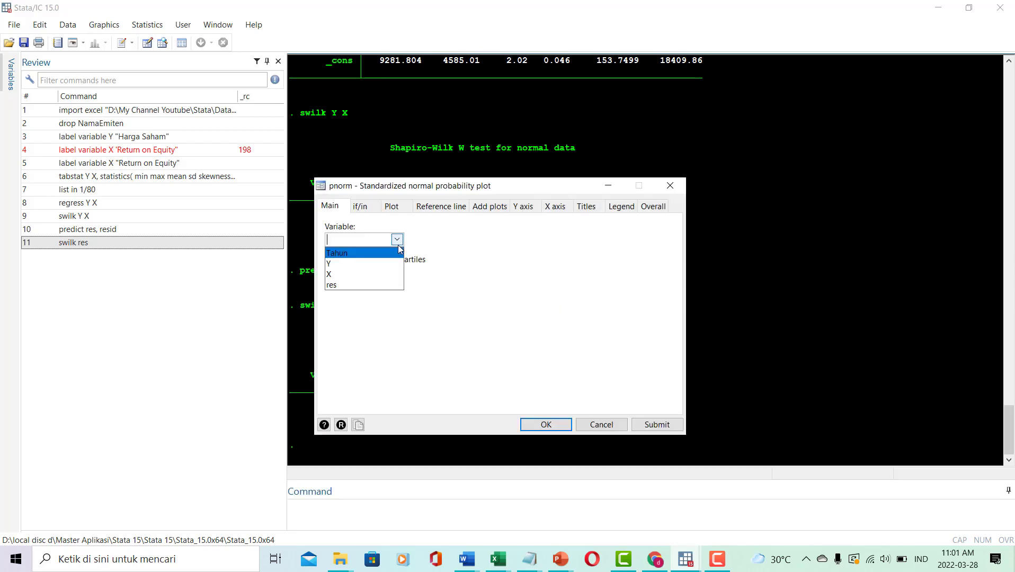
click(375, 285)
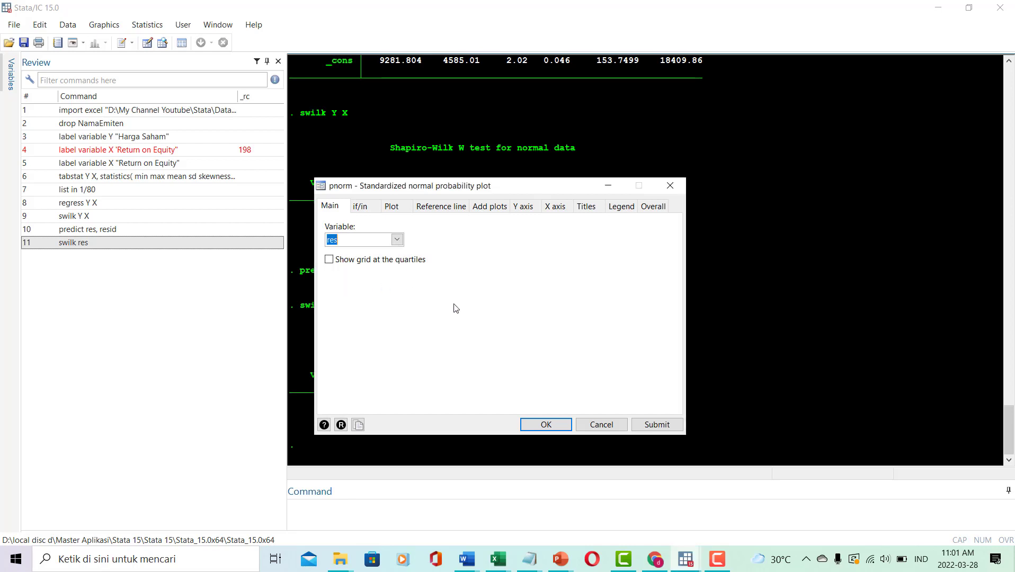
click(551, 426)
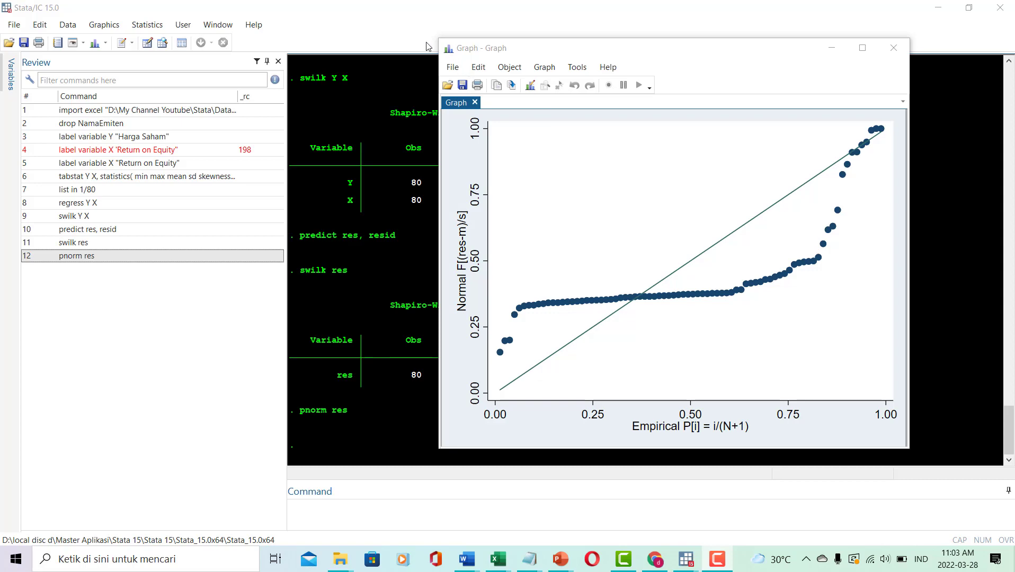
Run the Ladder of powers transformation test on the variable res.
click(148, 26)
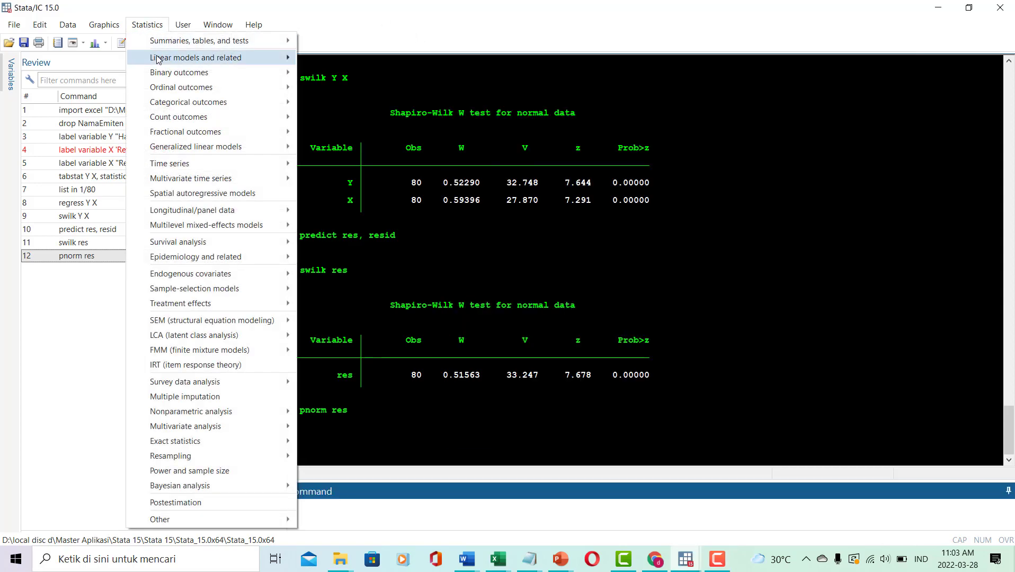
mouse_move(157, 59)
mouse_move(178, 46)
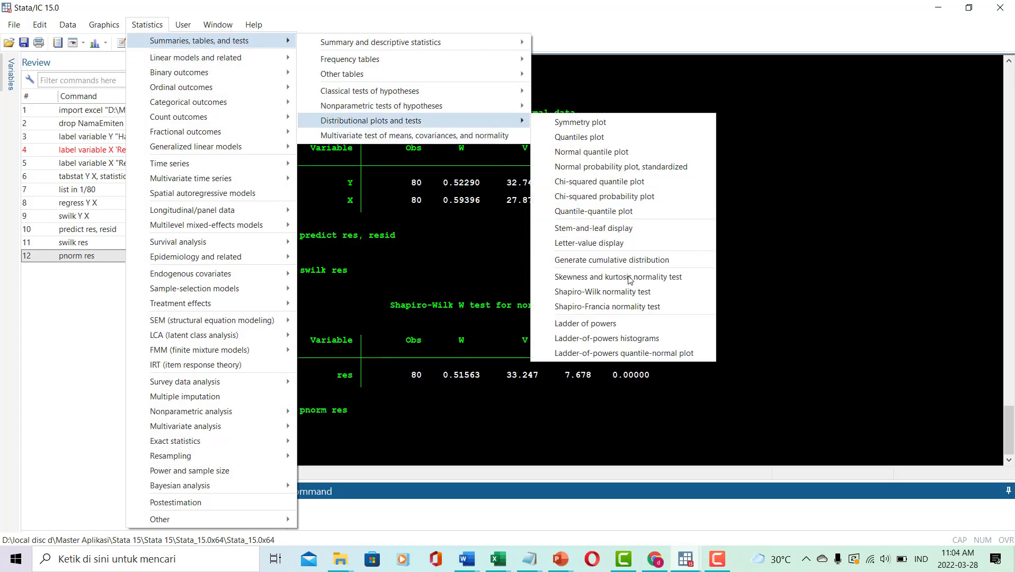
click(646, 329)
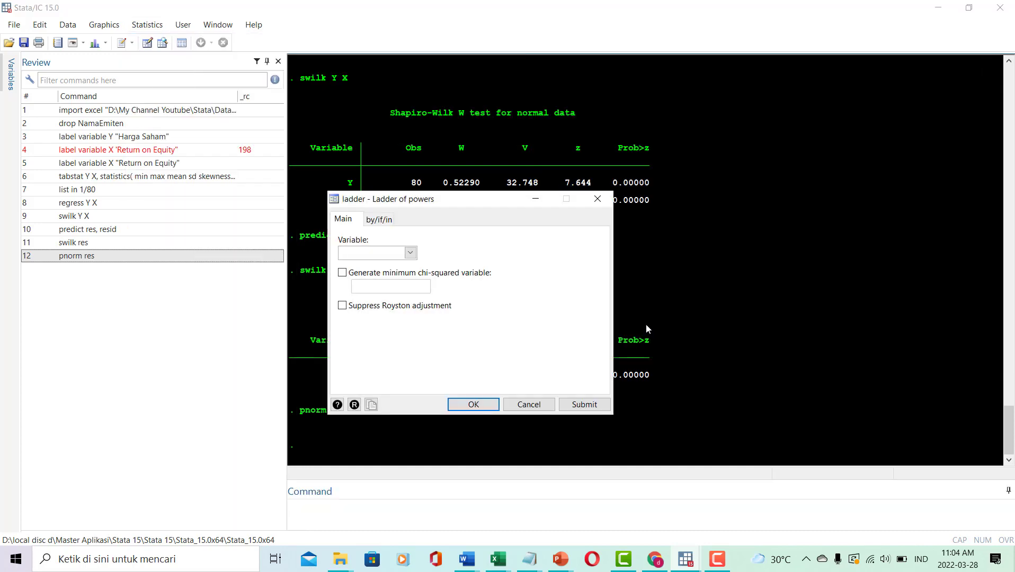
click(411, 252)
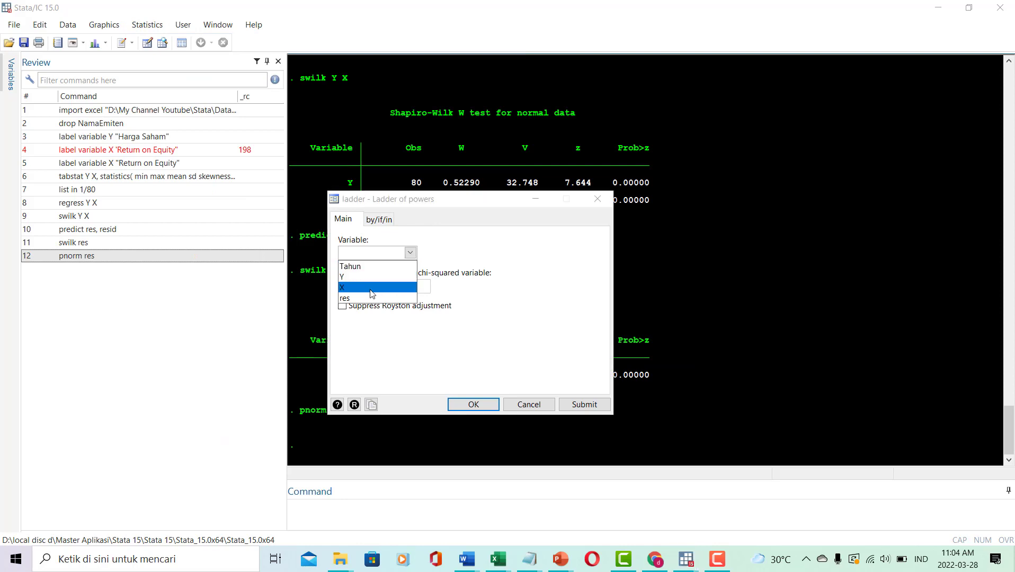
click(384, 298)
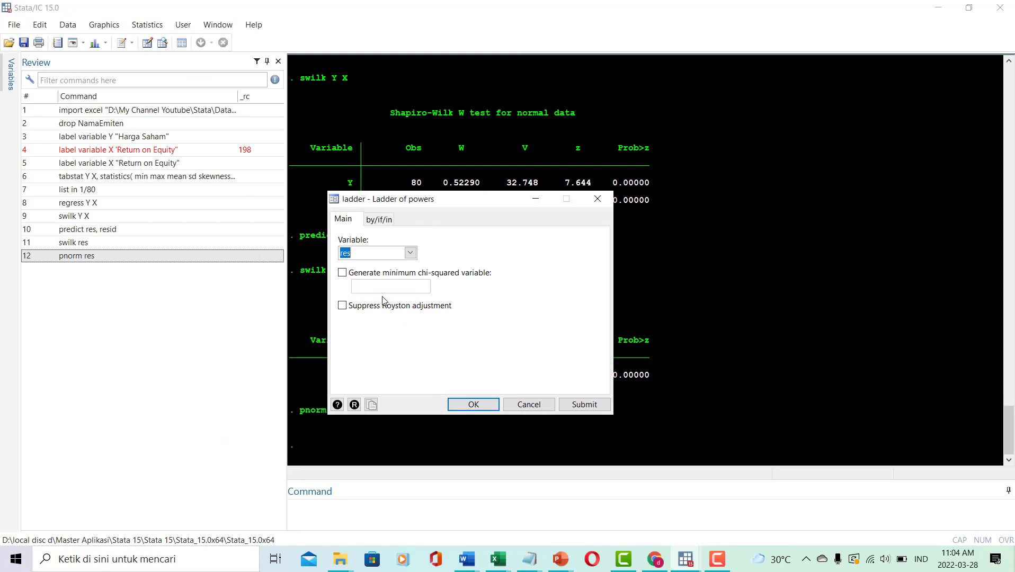
click(473, 405)
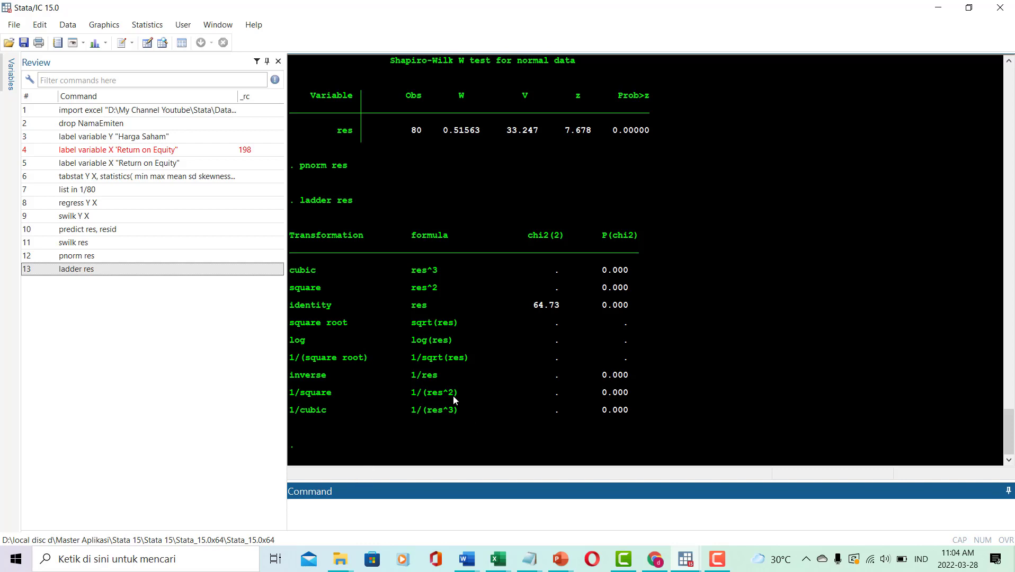
Plot the ladder-of-powers histograms with gladder res and examine the identity transformation's histogram.
text(gladder res)
key(Return)
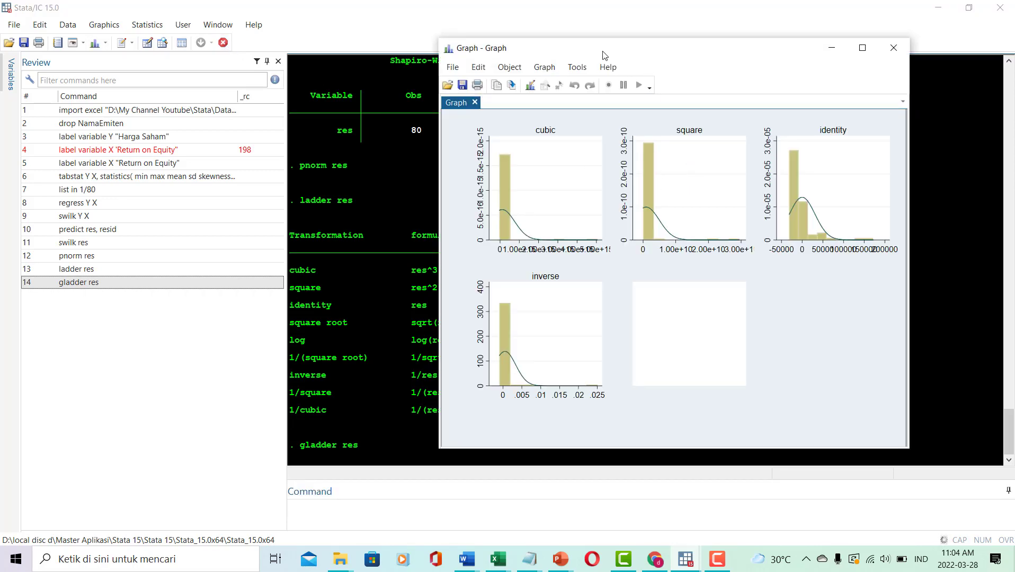
mouse_move(604, 54)
mouse_down()
mouse_move(519, 58)
mouse_move(441, 44)
mouse_up()
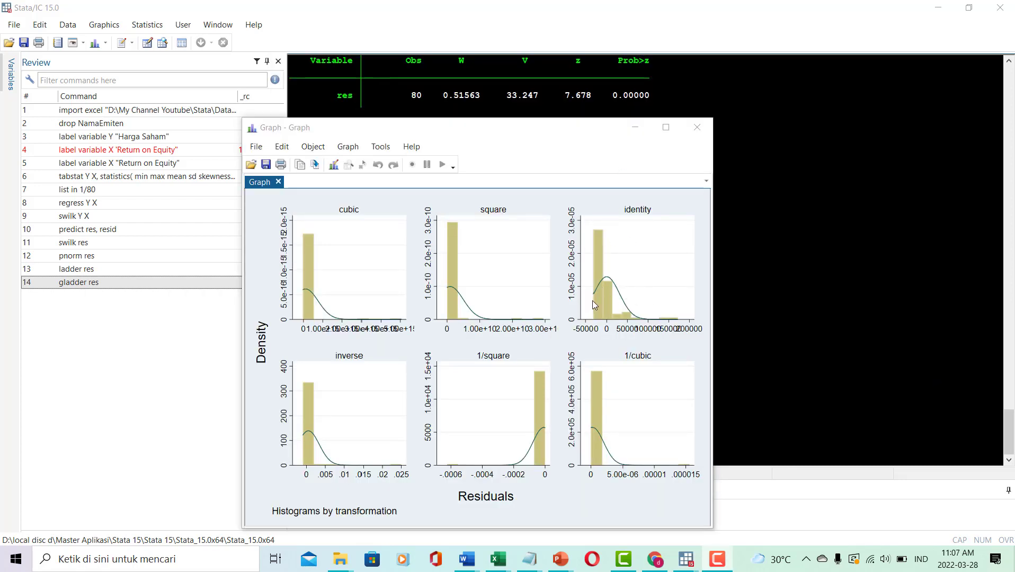
click(607, 289)
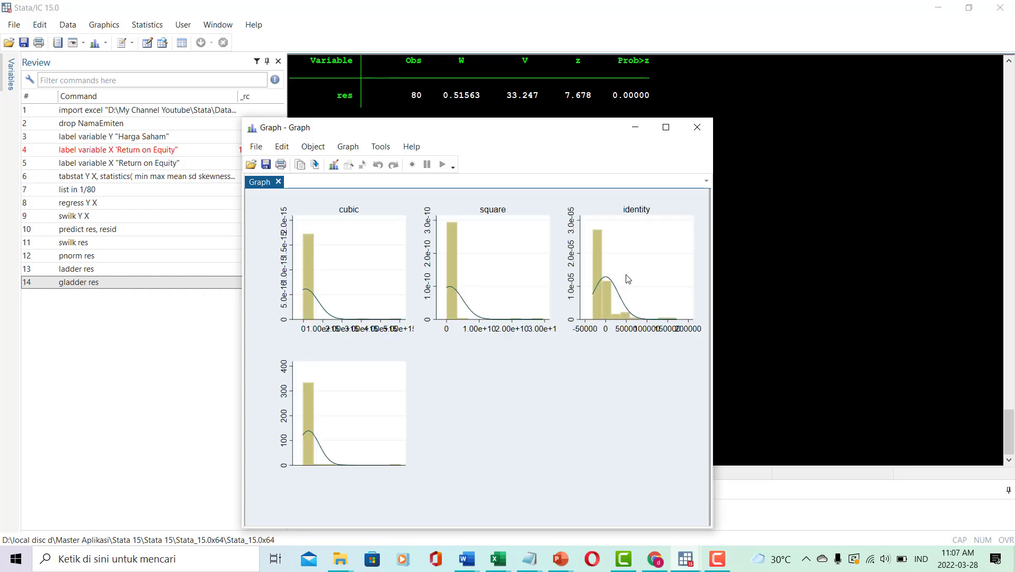
click(775, 260)
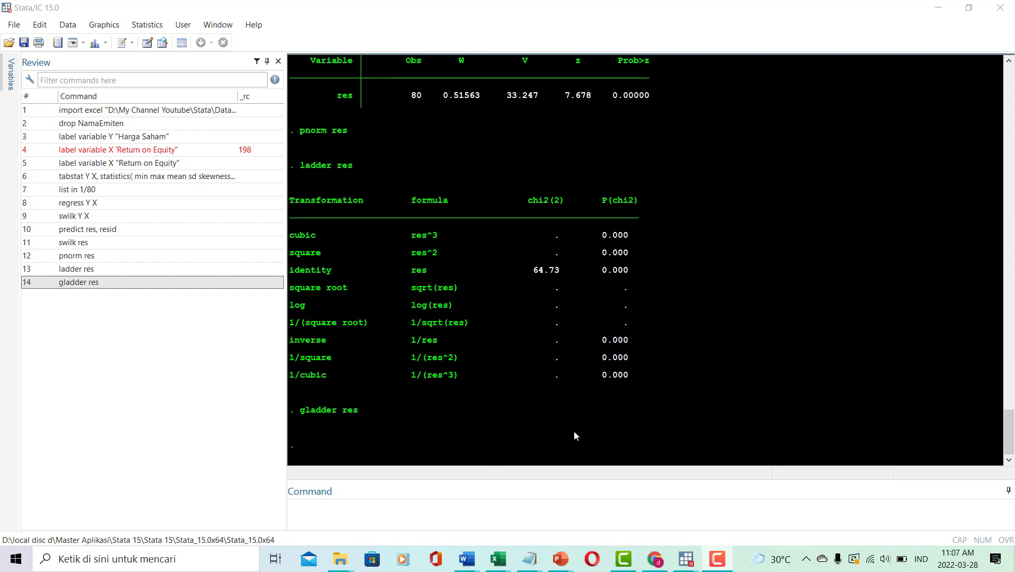
Generate a new variable res2 from the residuals with the command gen res2 = res.
click(330, 520)
text(gen)
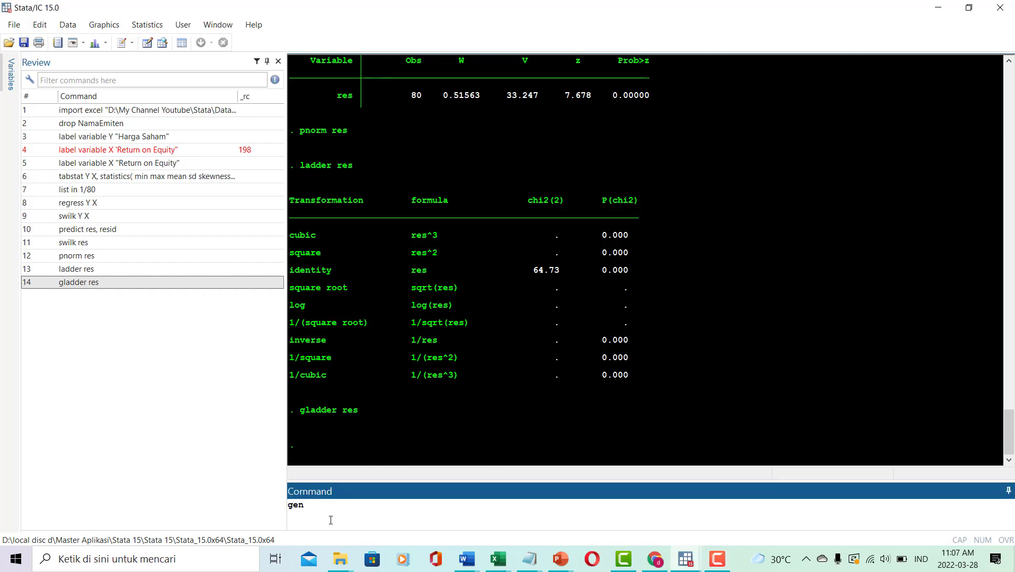
text( res2)
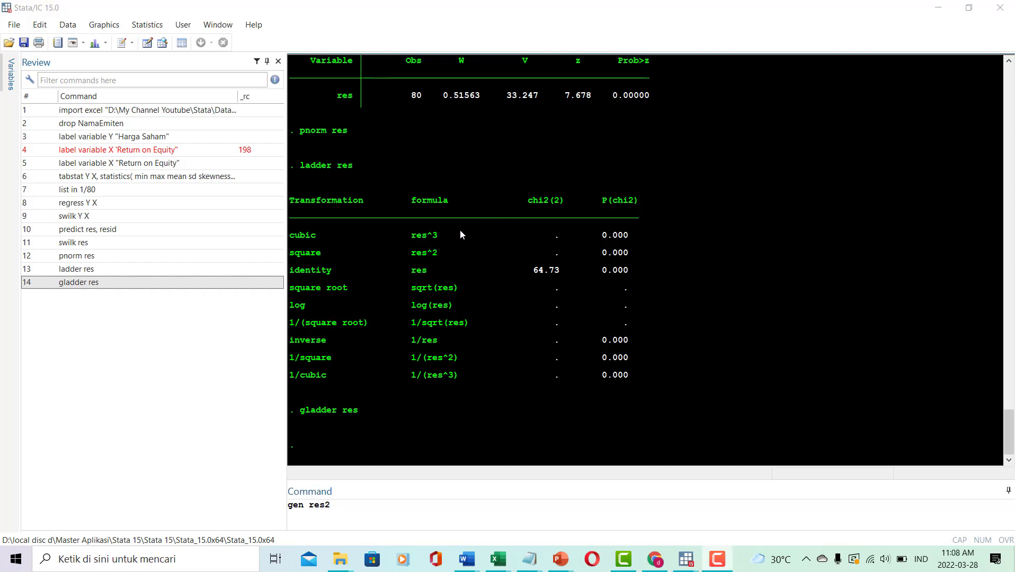
click(387, 518)
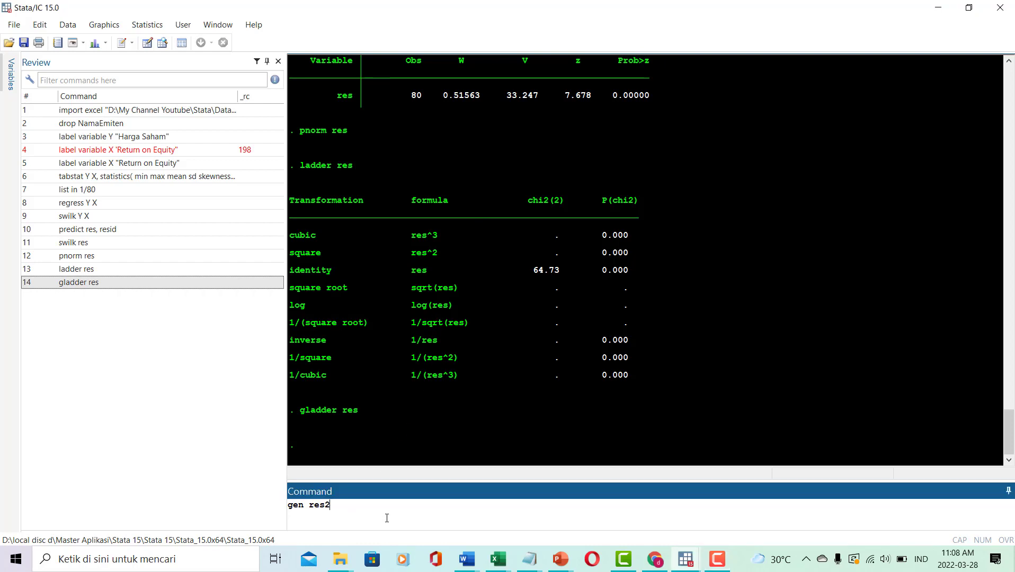
text(= res)
key(Return)
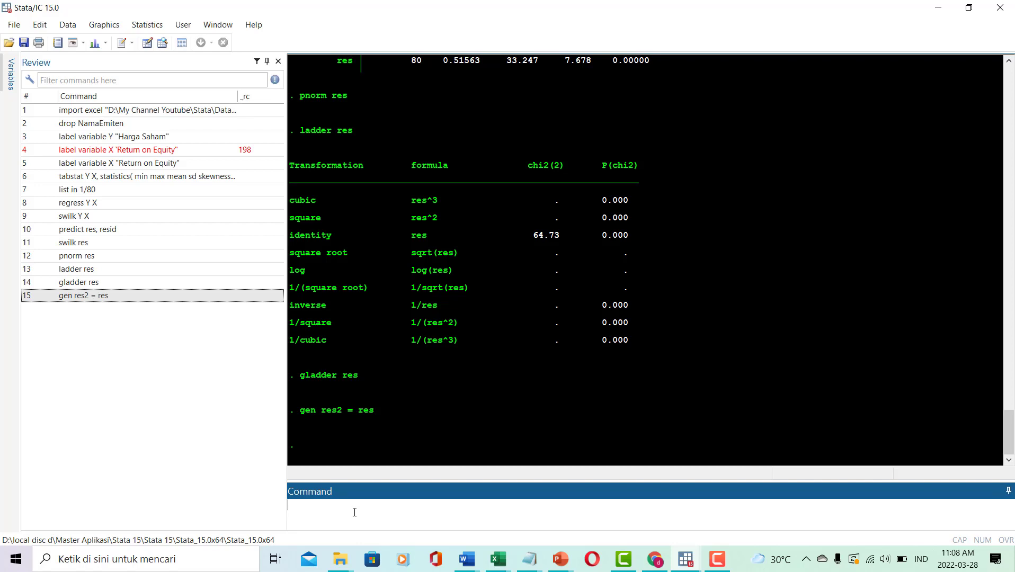
Plot the kernel density of res2 with a normal curve overlaid, using the command kdensity res2, normal.
text(kdensity)
key(BackSpace)
text(res2, normal)
key(Return)
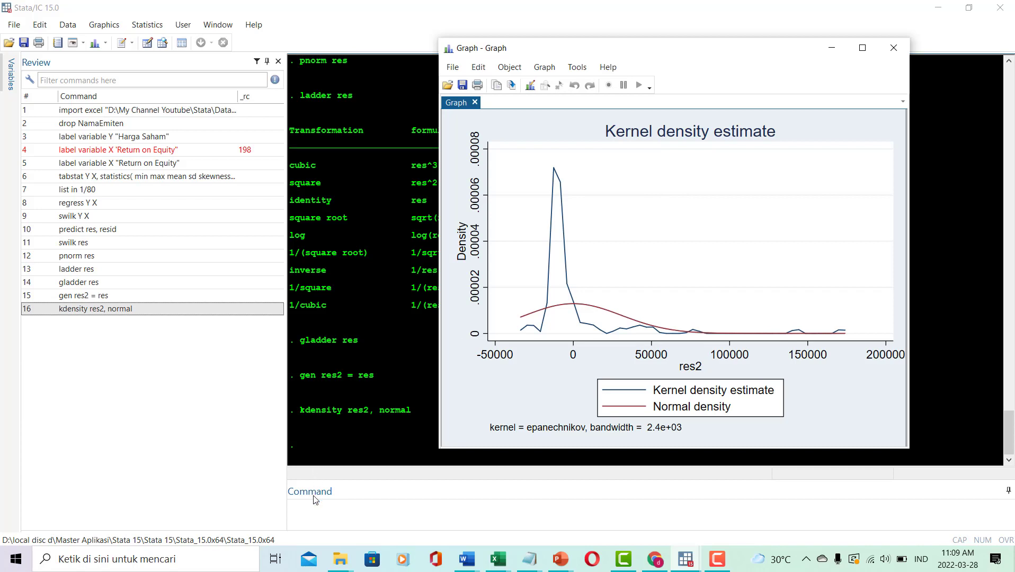
Plot a histogram of res2 with a normal curve overlaid, using the command hist res2, normal.
click(311, 512)
click(311, 513)
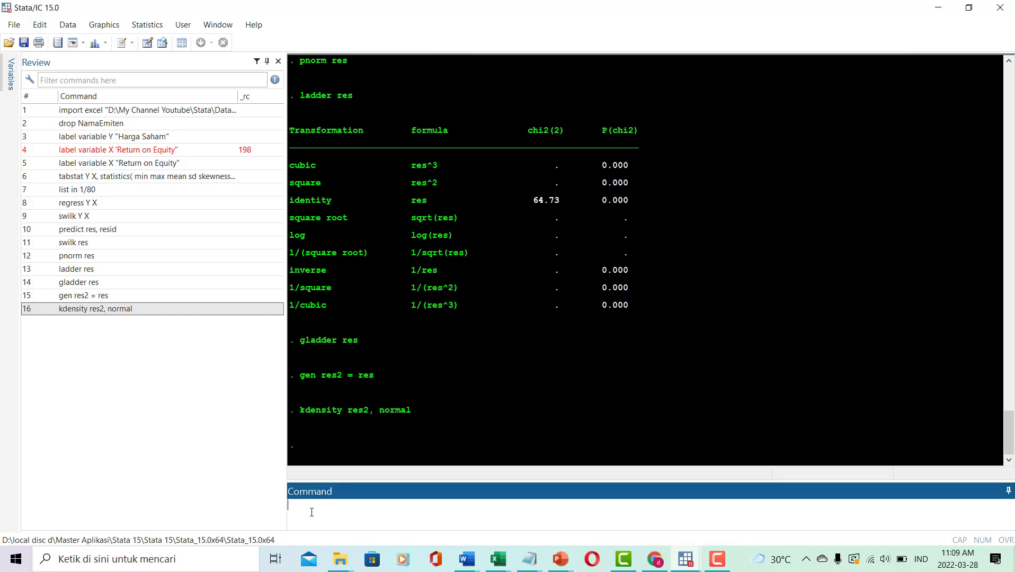
text(hist res2, normal)
key(Return)
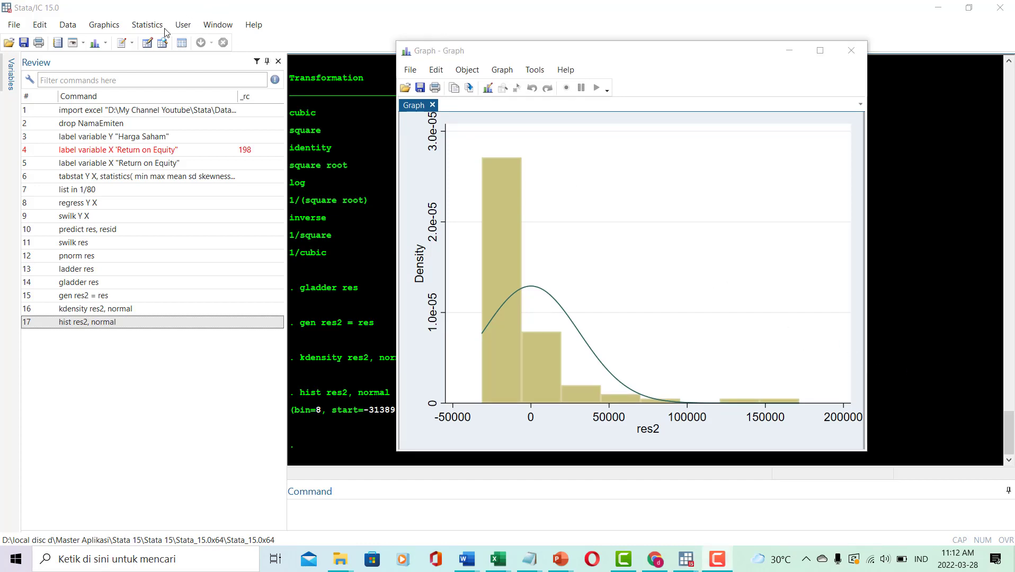
Plot the quantiles of res2 against the normal distribution with a normal quantile plot (qnorm).
click(104, 25)
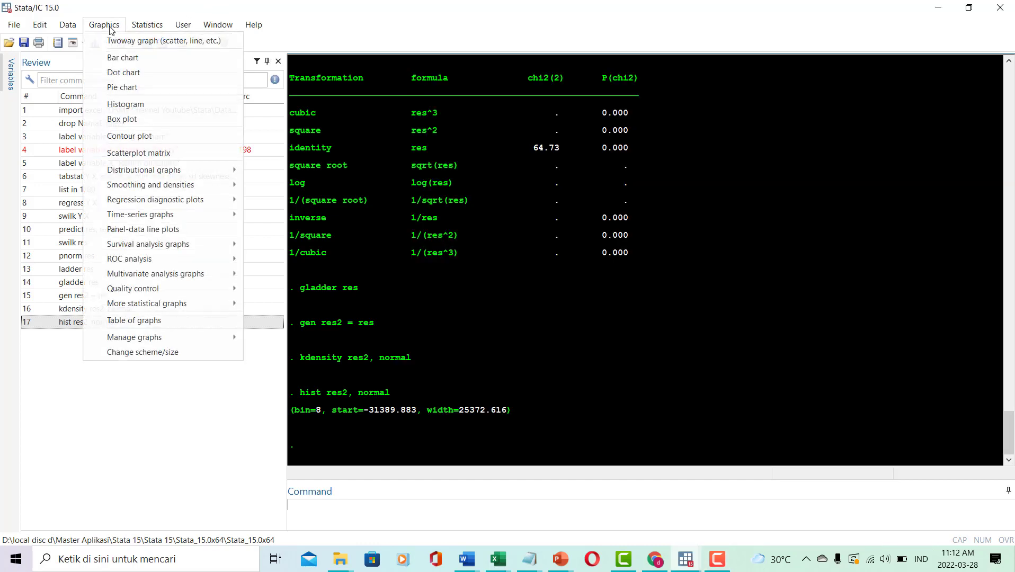
click(104, 25)
click(110, 27)
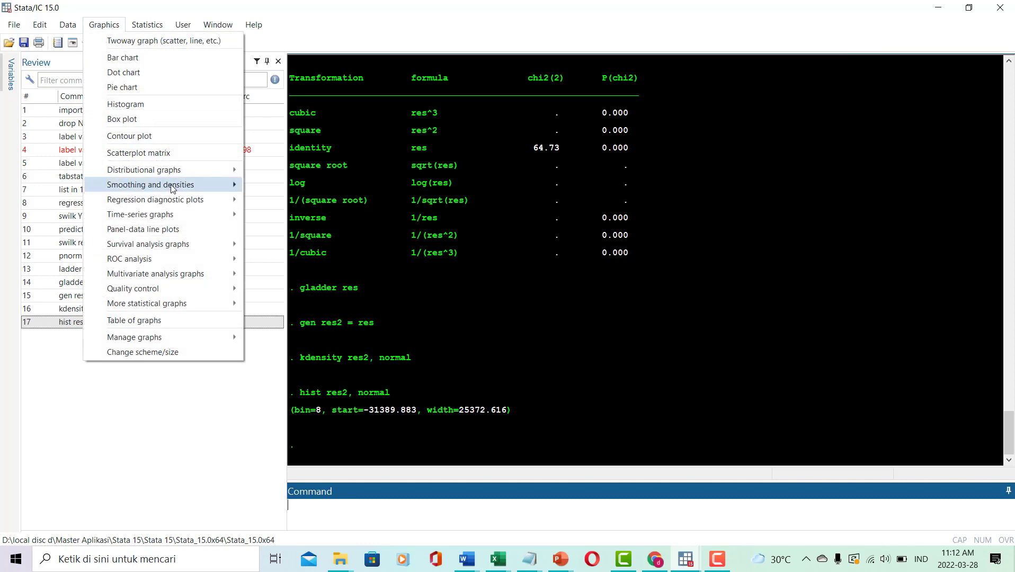
mouse_move(184, 165)
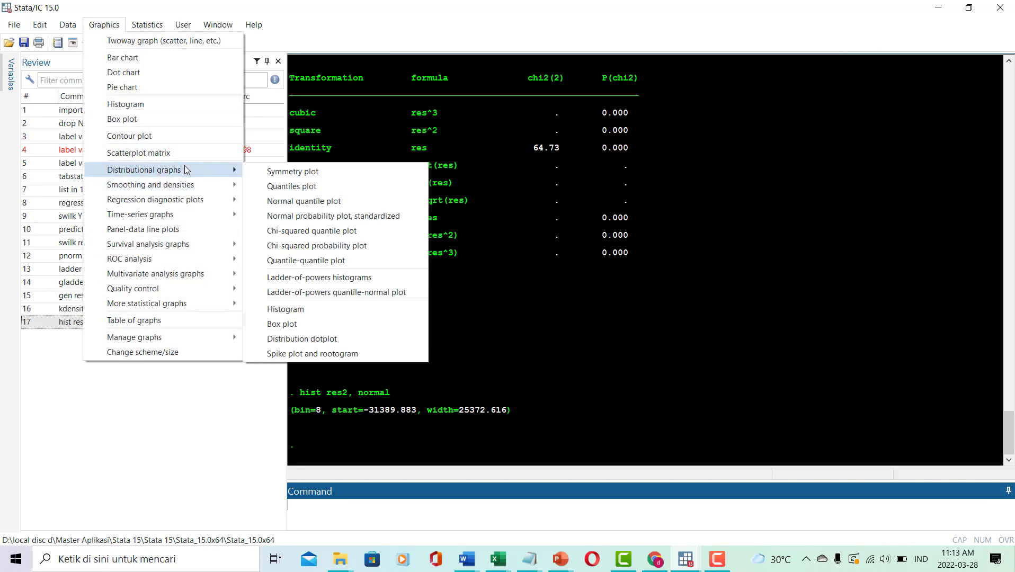
click(308, 205)
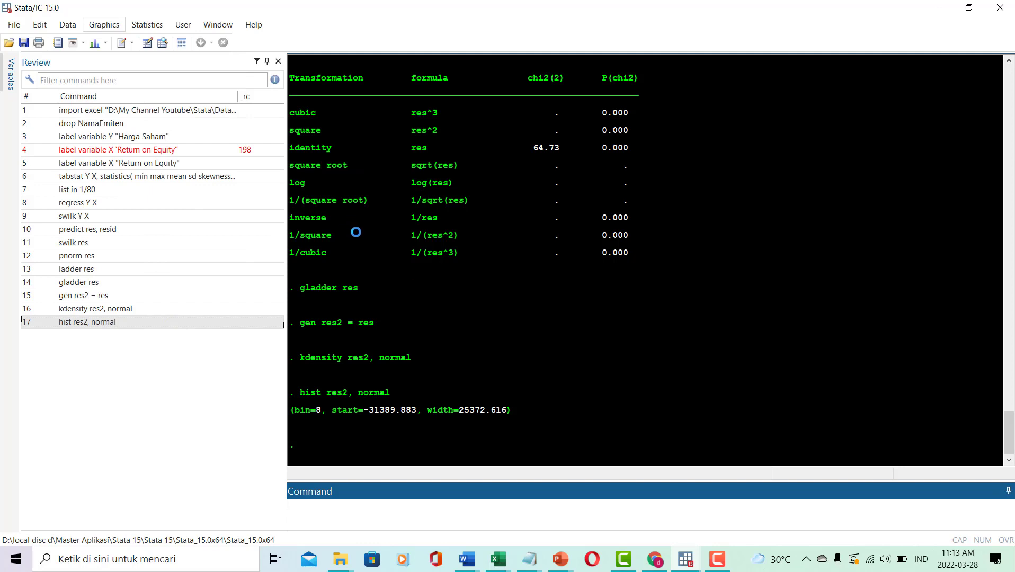
click(427, 268)
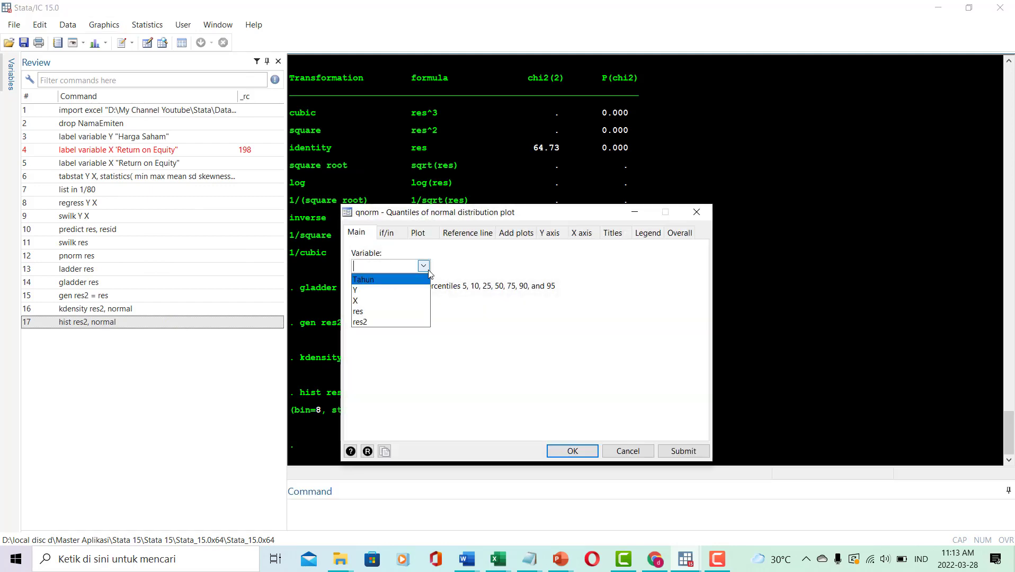
click(400, 322)
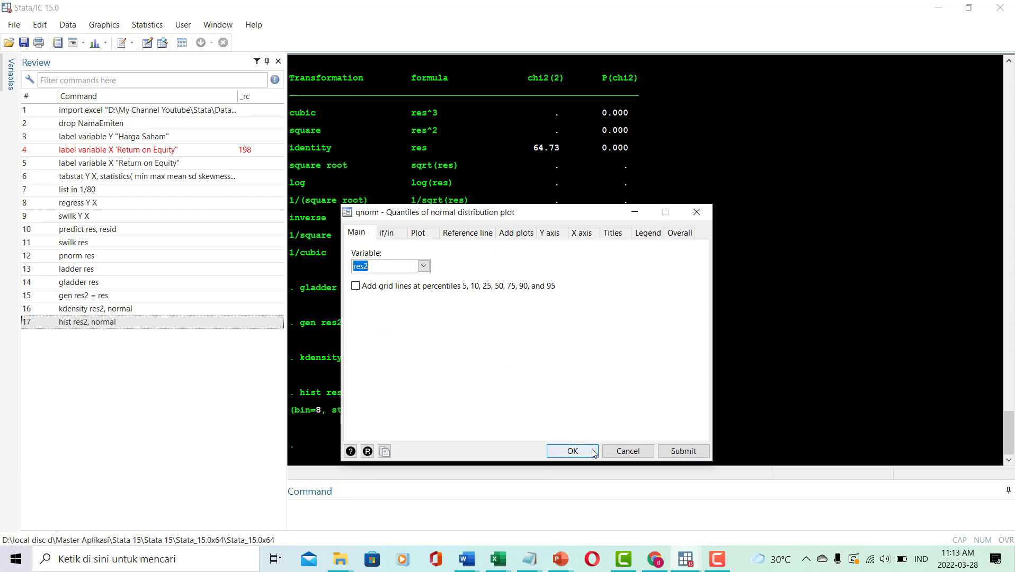
click(572, 450)
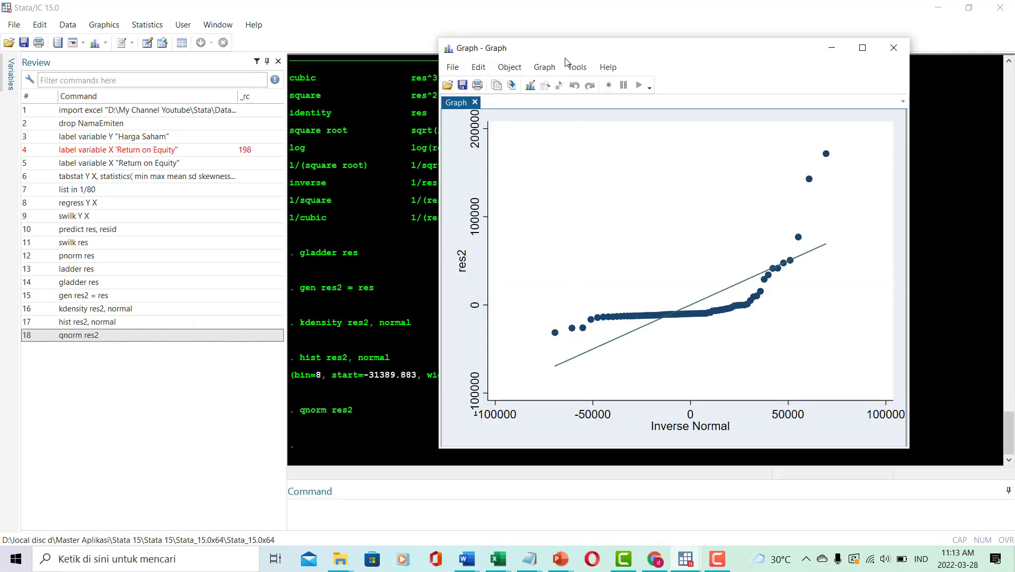
drag(551, 57, 453, 58)
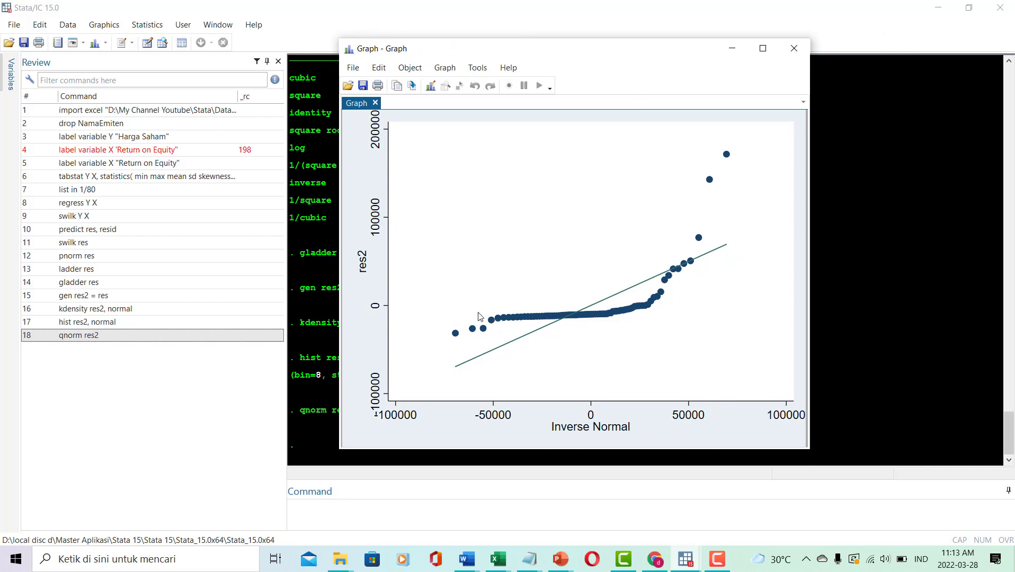
Plot the ladder-of-powers quantile-normal plots for the variable res2 (qladder).
click(910, 378)
click(96, 28)
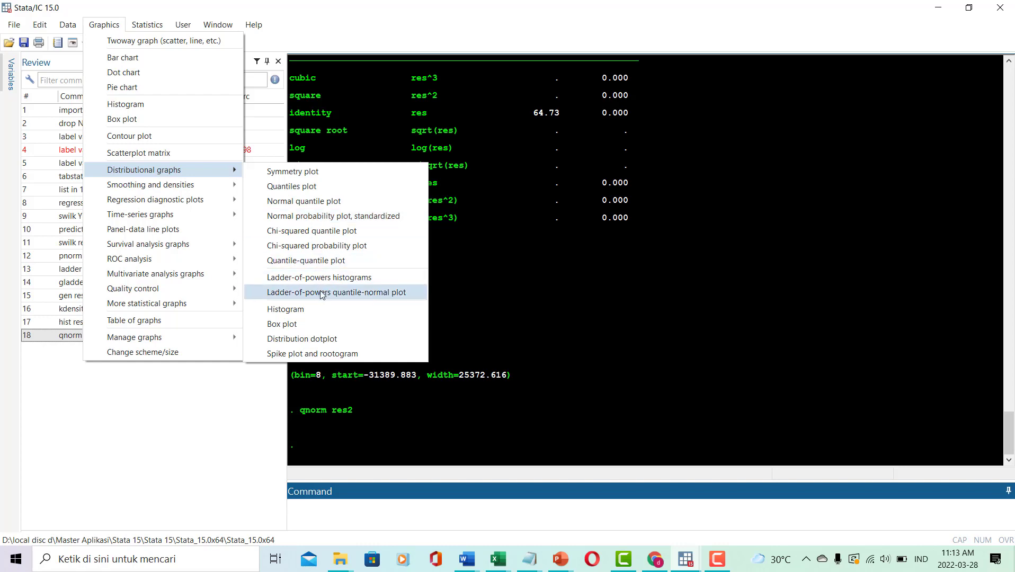
click(386, 287)
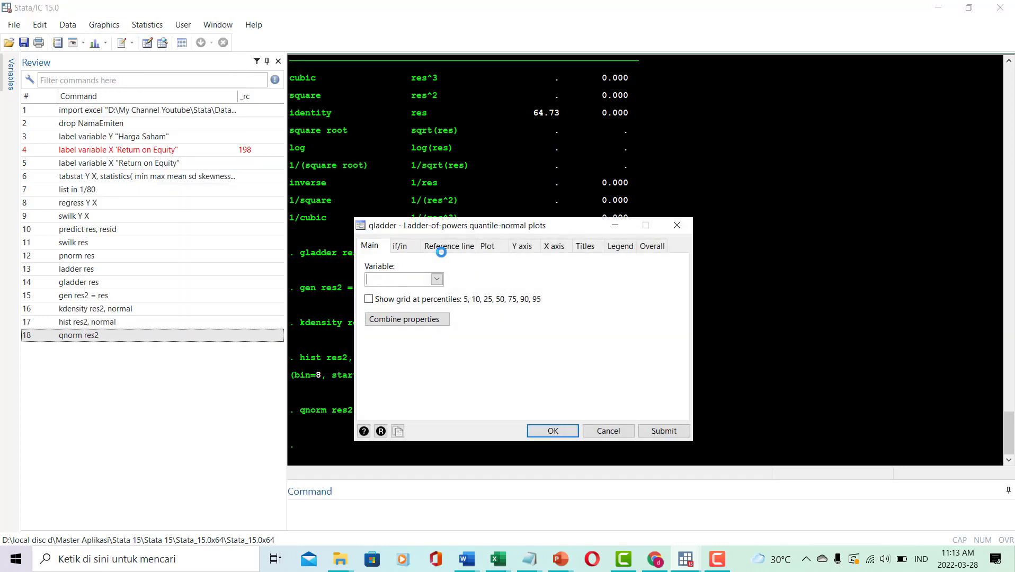
click(437, 280)
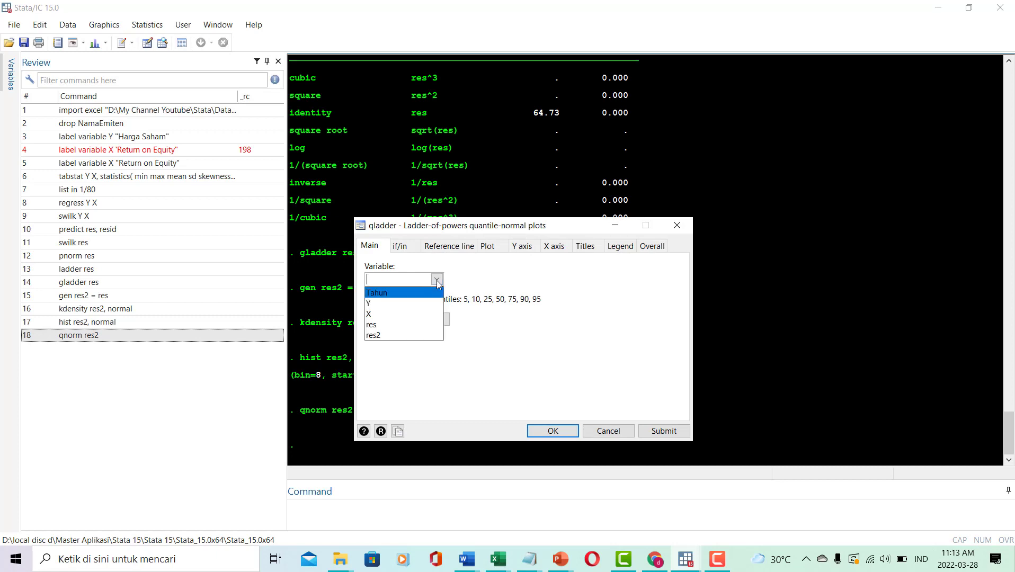
click(398, 338)
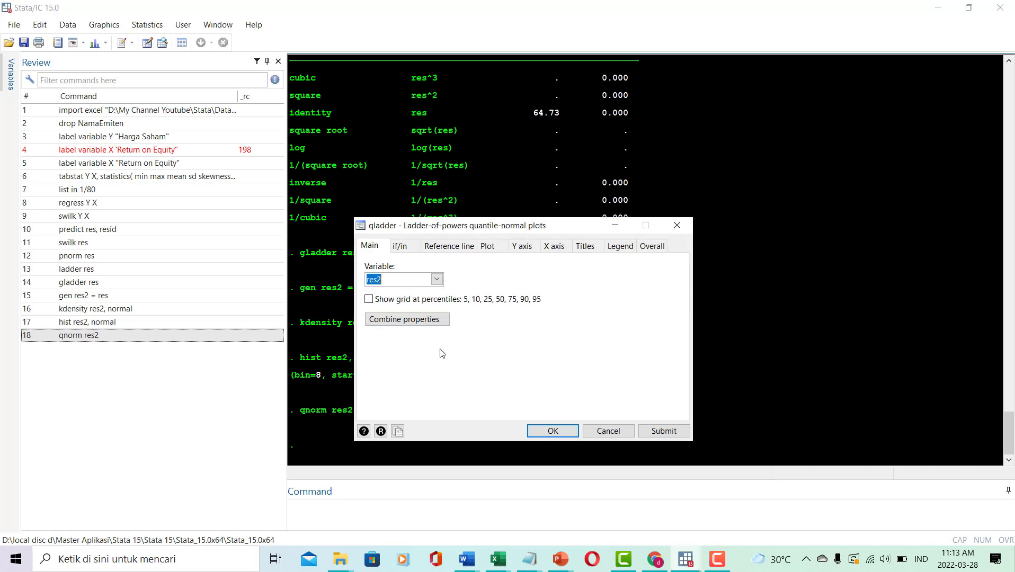
click(552, 431)
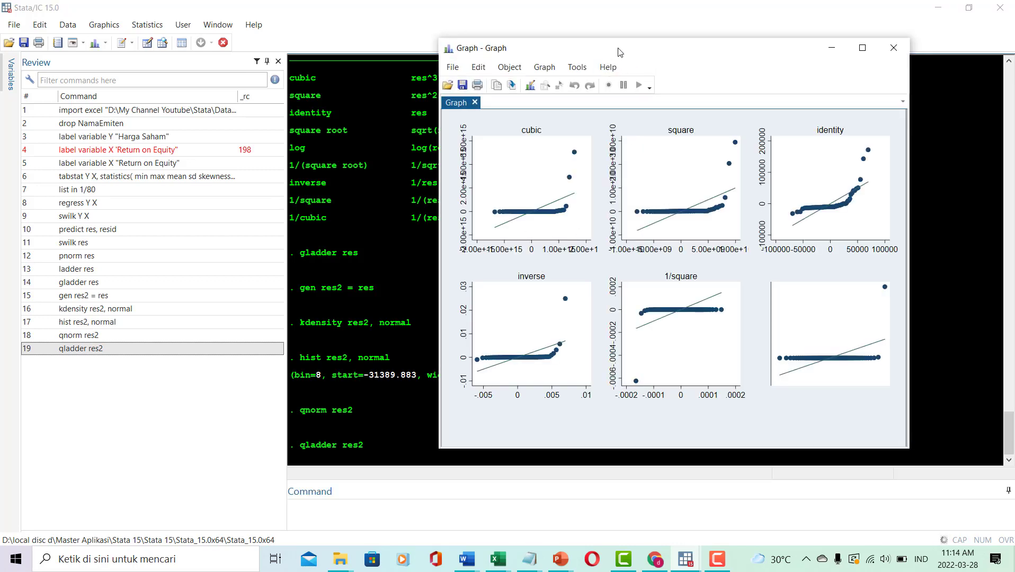
drag(620, 51, 323, 51)
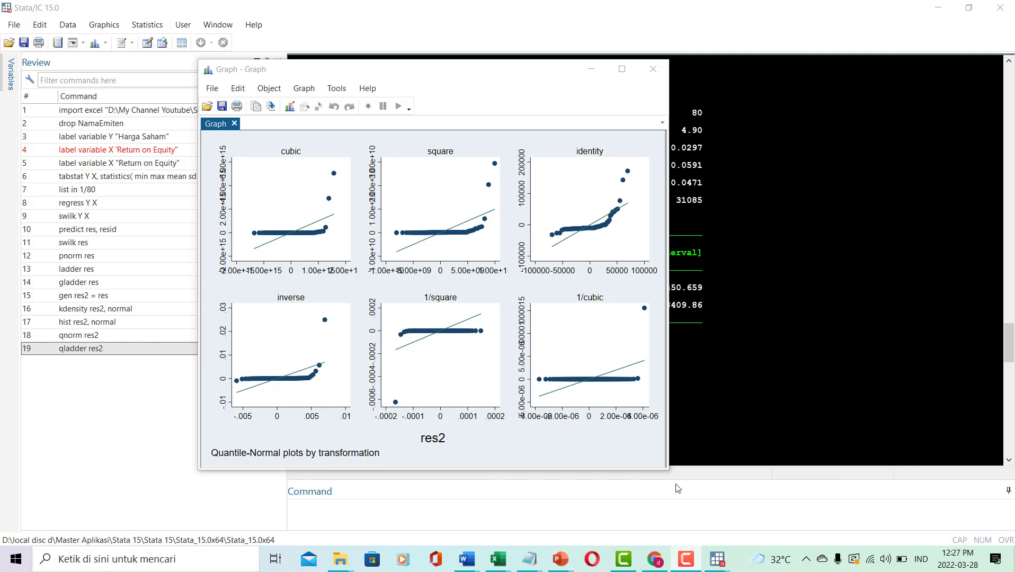
Generate an observation number variable with the command gen id=_n.
click(316, 506)
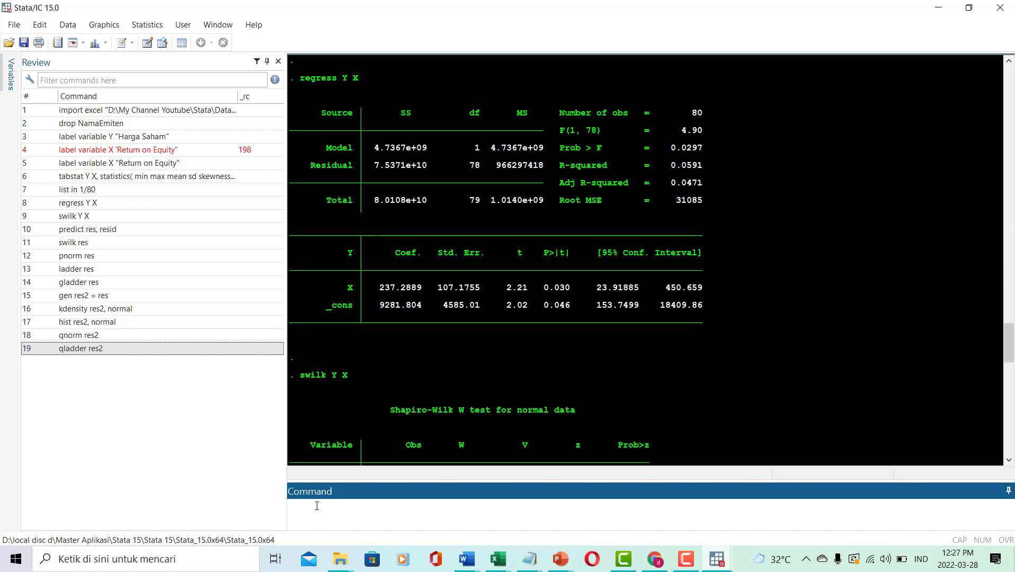
click(743, 315)
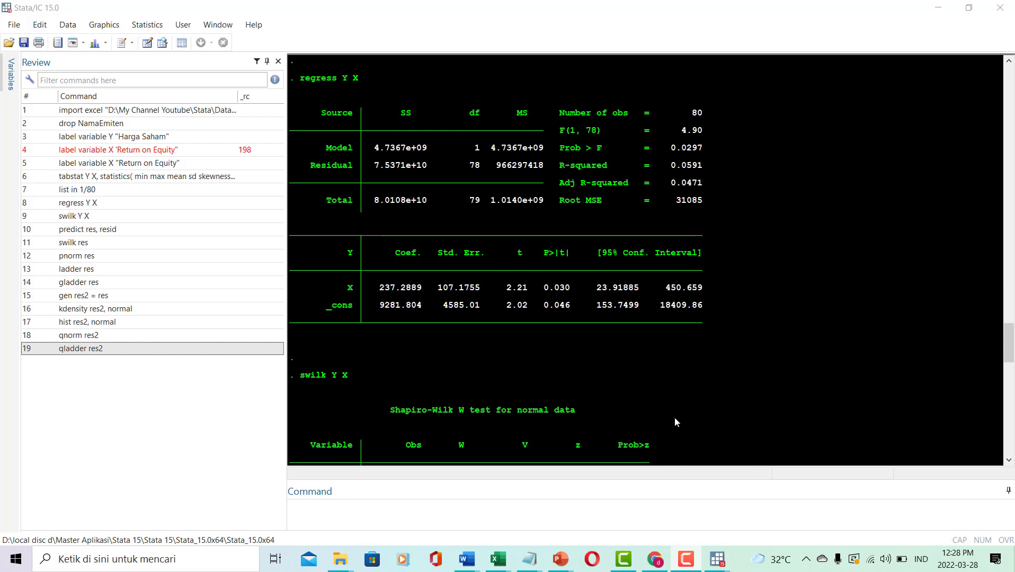
click(515, 516)
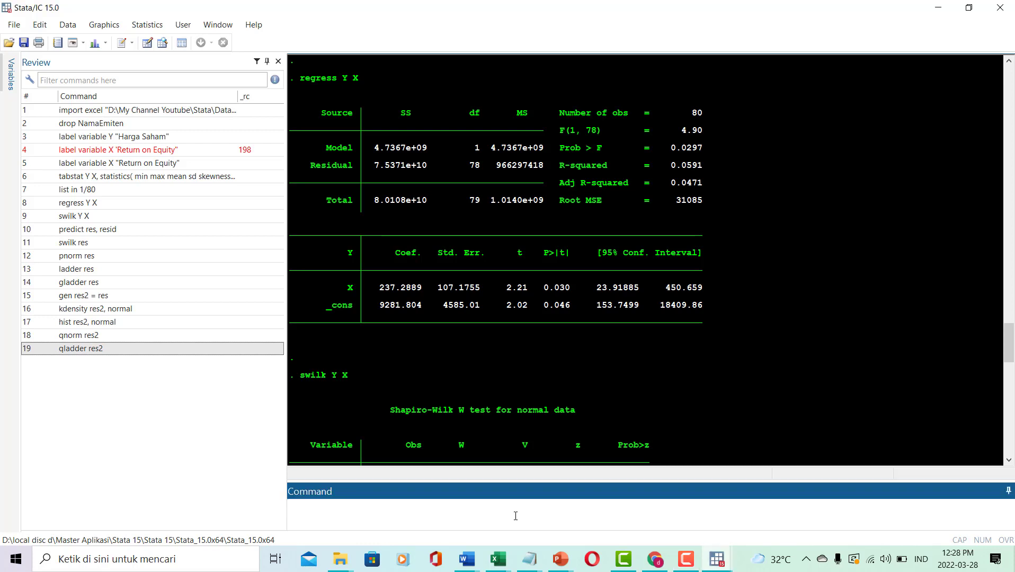
text(gen id=_n)
key(Return)
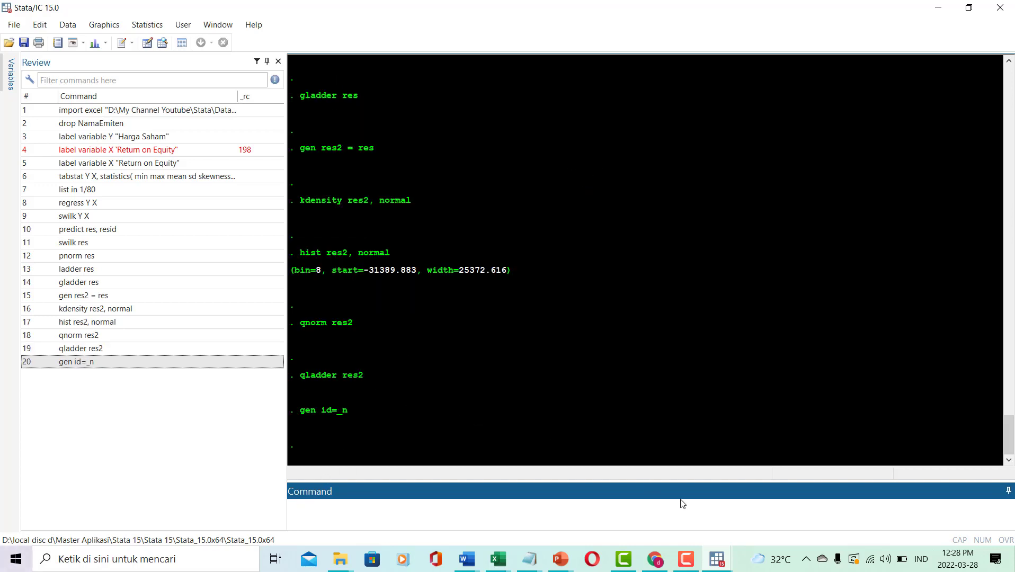
Open the dataset in the Data Editor to check the id column, and return to the main Stata window.
click(716, 558)
click(792, 518)
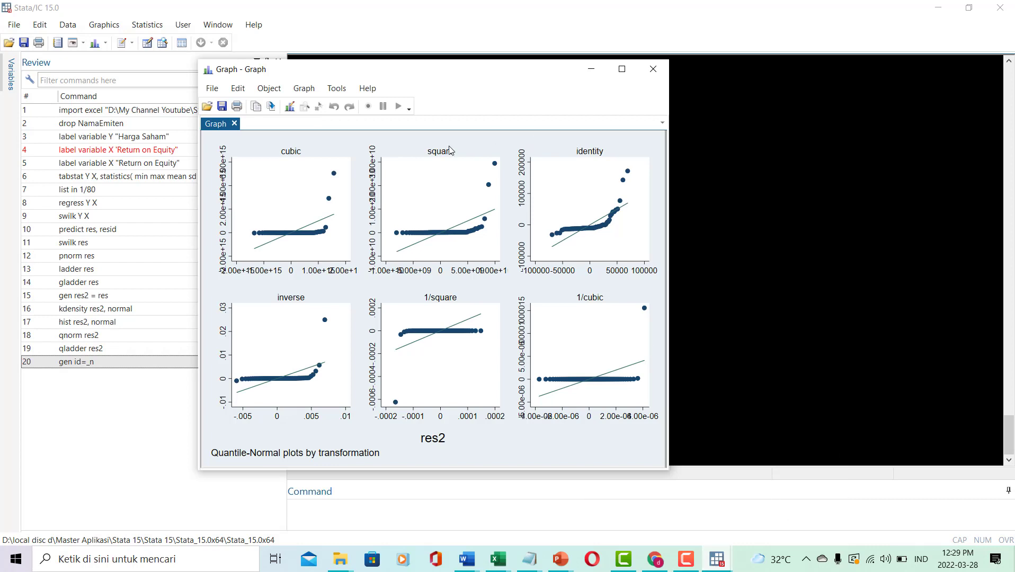
click(717, 561)
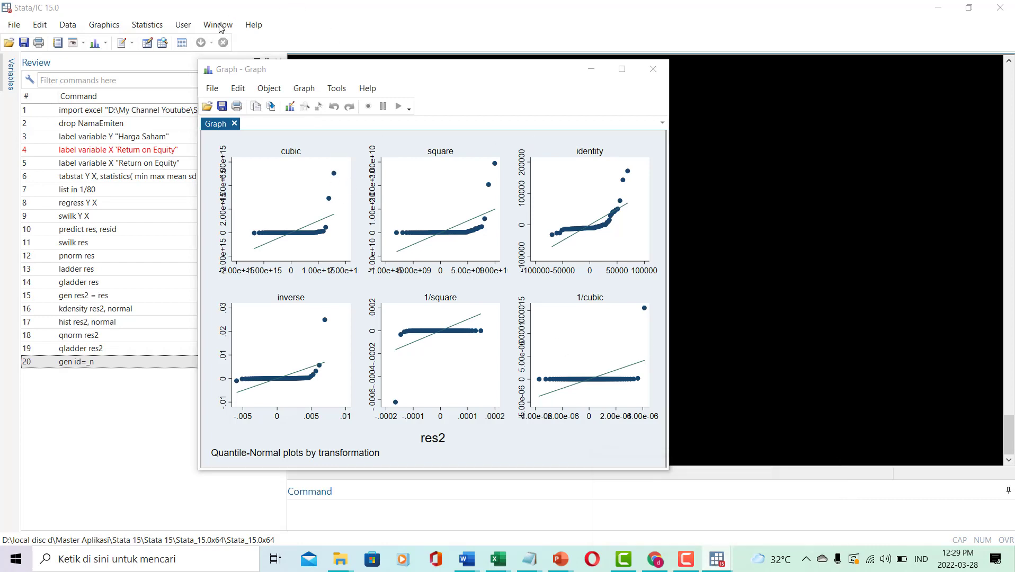
click(218, 24)
click(260, 147)
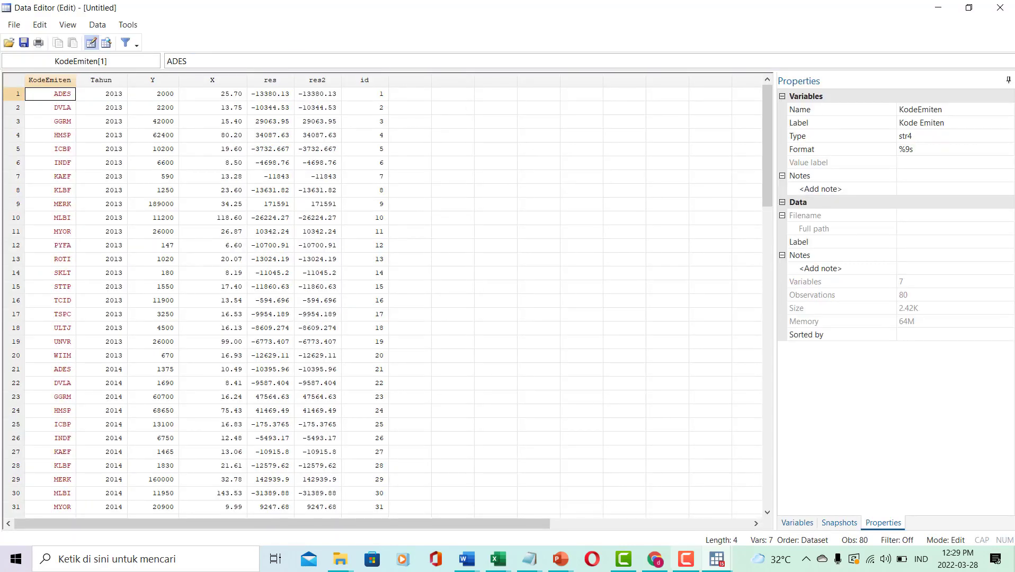
mouse_move(715, 563)
click(598, 504)
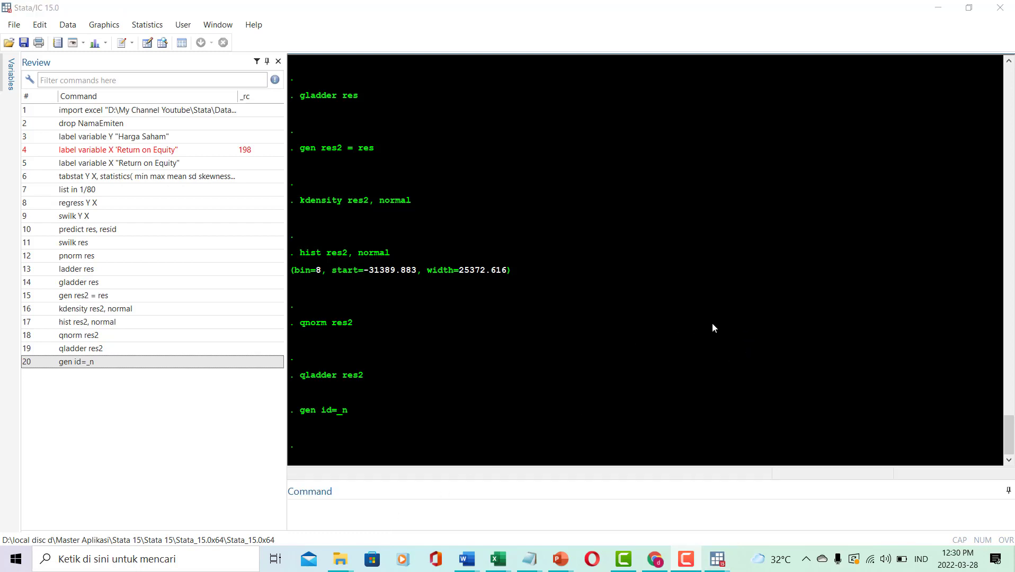
Draw box plots of Y and X with outliers labelled by id, using graph box Y X, mark (1,mlabel(id)), and minimize the graph.
click(331, 512)
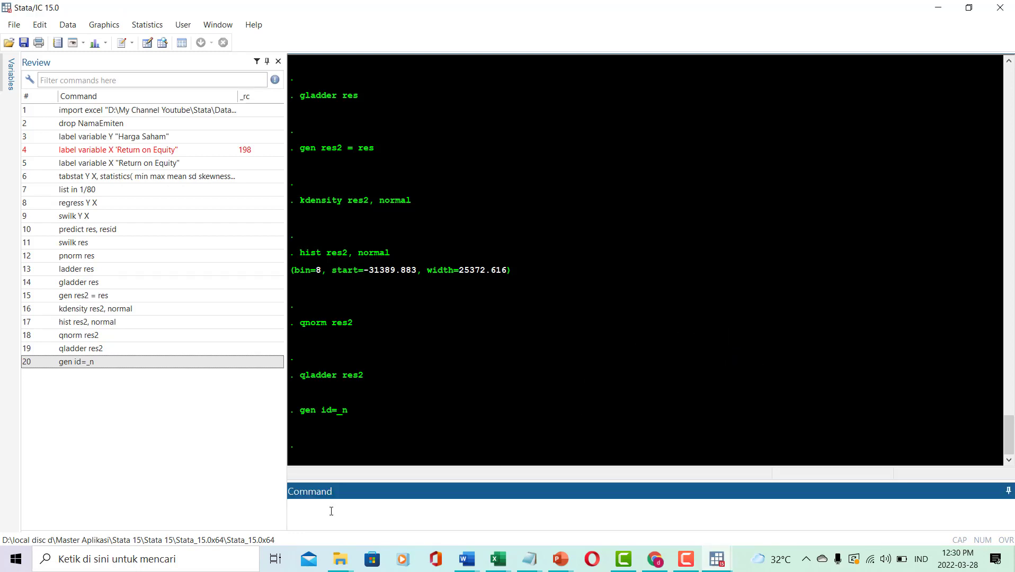
text(graph box Y X, mark (1,mlabel)
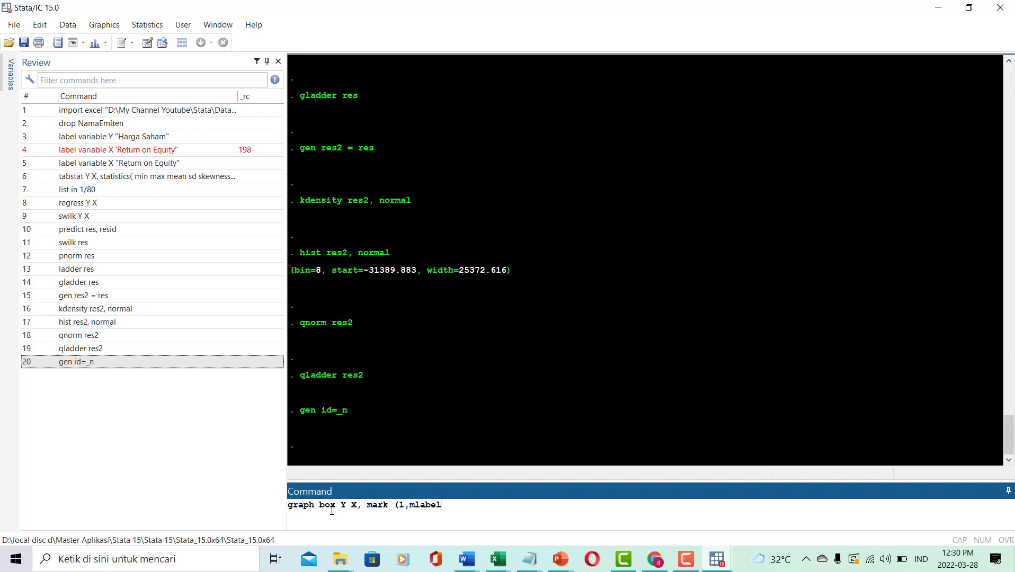
text((id)))
key(Return)
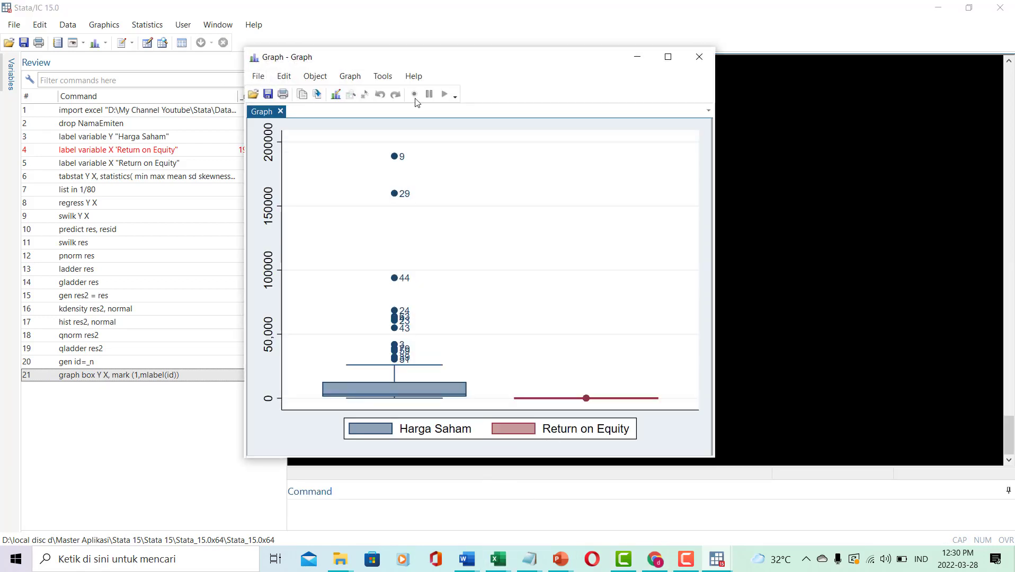
drag(448, 59, 223, 65)
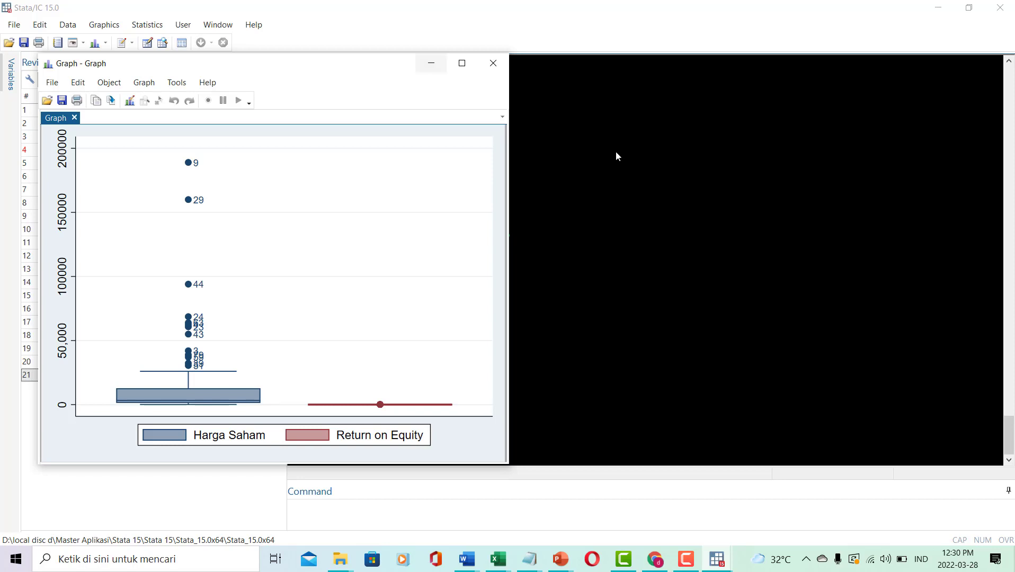
click(432, 64)
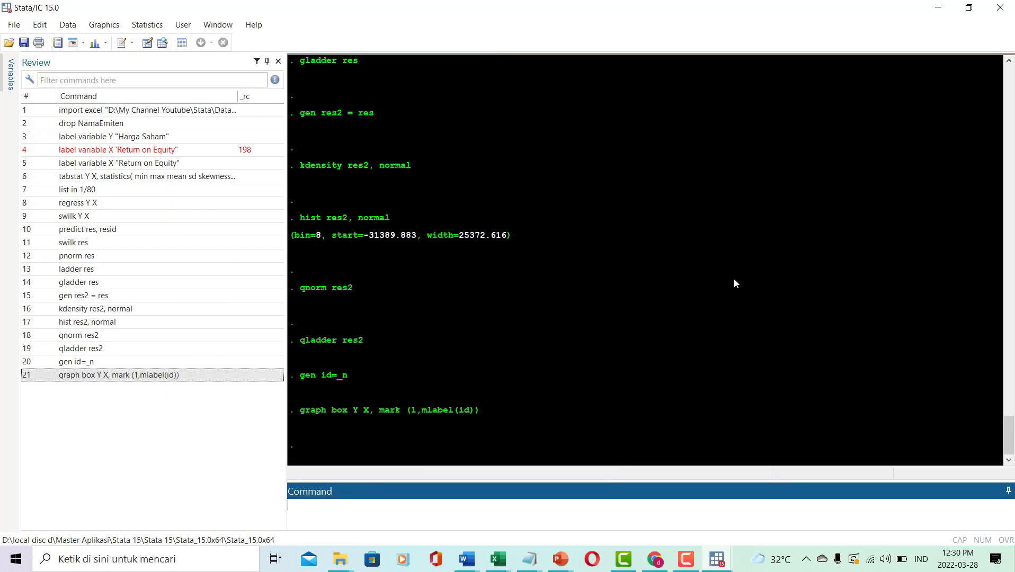
Create standardized versions of Y and X with the commands egen stdY = std(Y) and egen stdX = std(X).
click(388, 508)
text(egen stdY = std(Y))
key(Return)
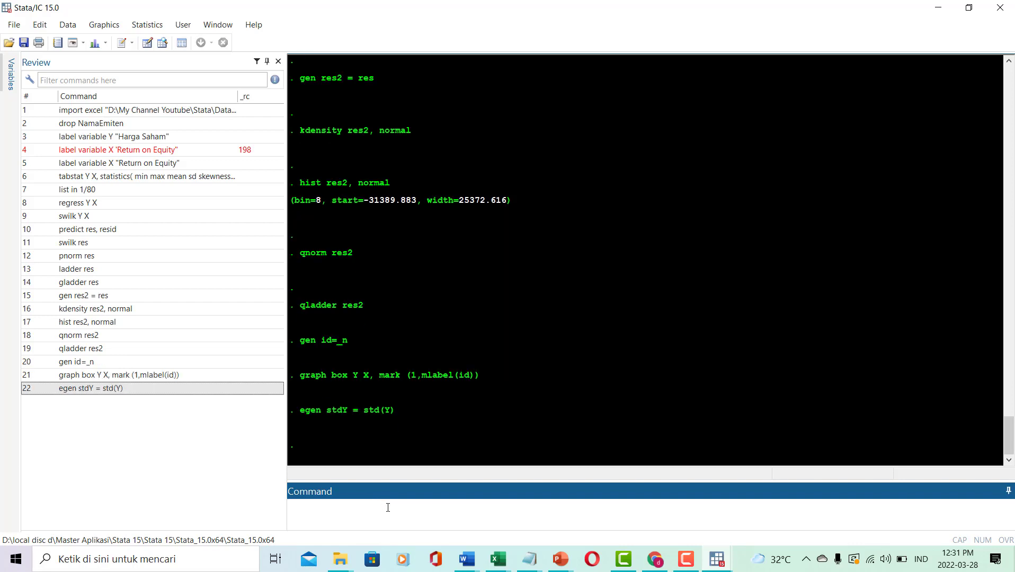
text(egens)
key(BackSpace)
text(stdX = std(X))
key(Return)
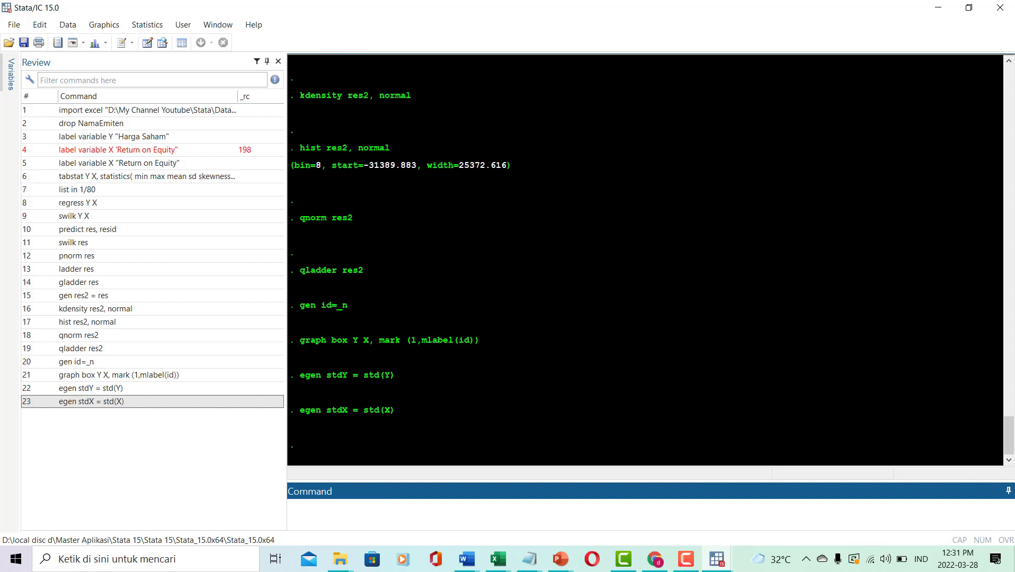
Examine the stdY and stdX values in the Data Editor, including stdY for observation 9, and compare them with the outliers in the box plot.
mouse_move(717, 559)
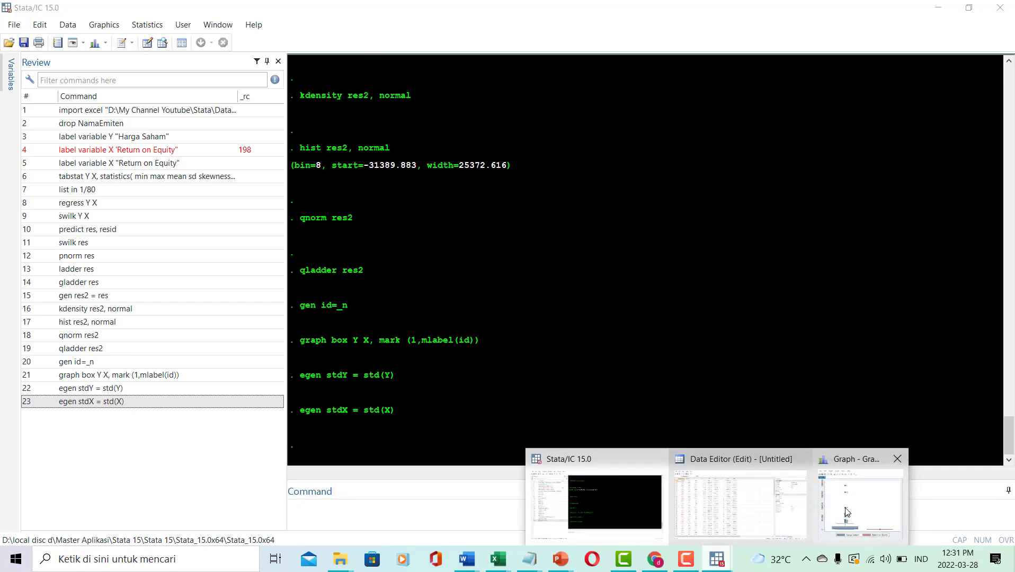
click(764, 533)
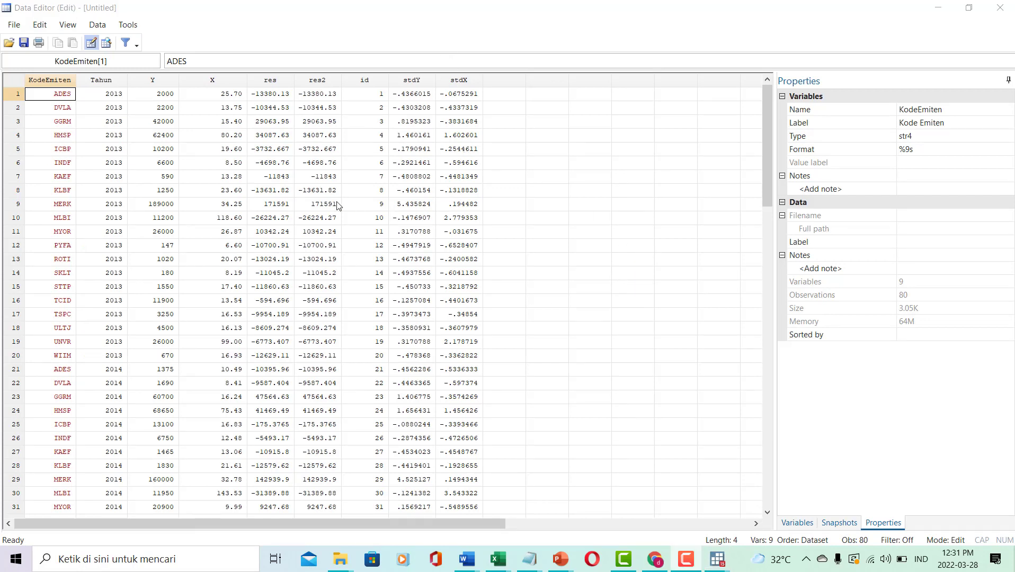
click(403, 207)
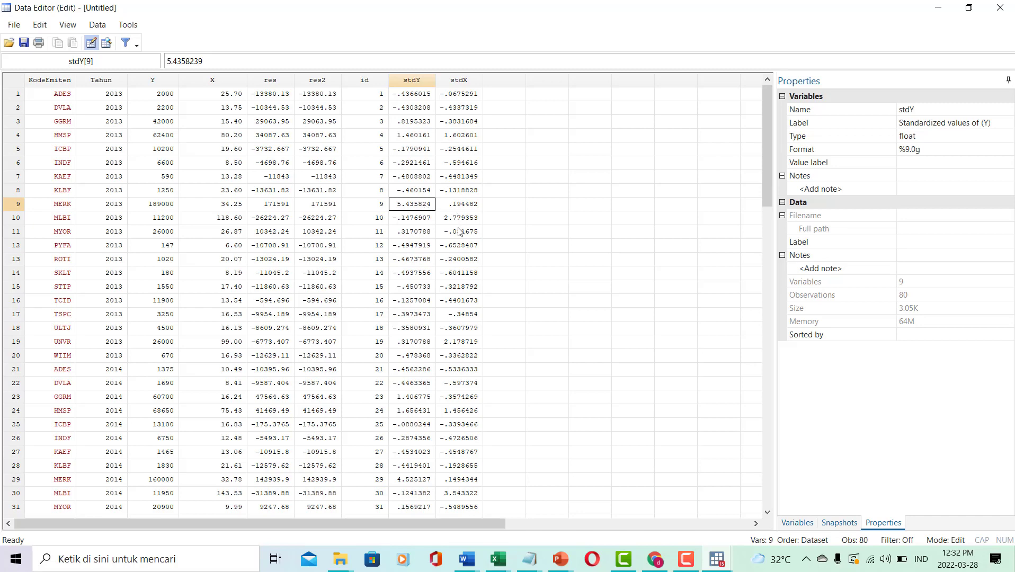
scroll(460, 246, down, 2)
scroll(459, 254, down, 2)
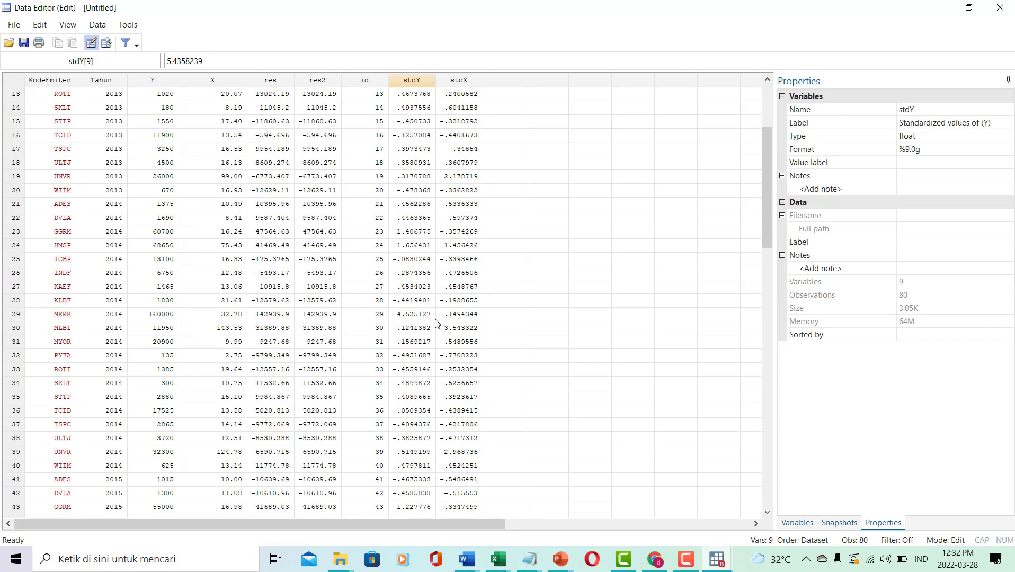
scroll(436, 321, up, 4)
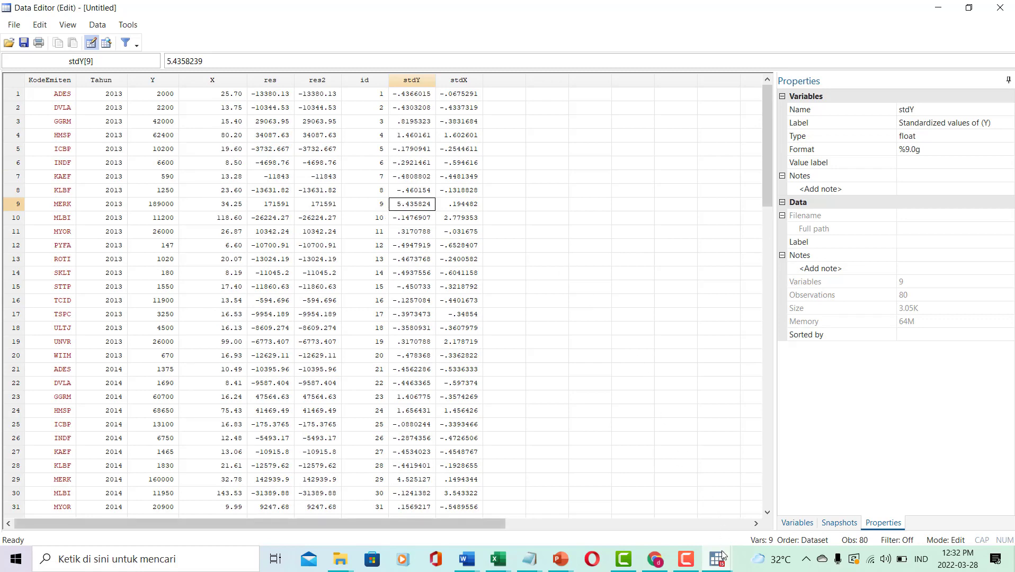
mouse_move(721, 555)
click(865, 500)
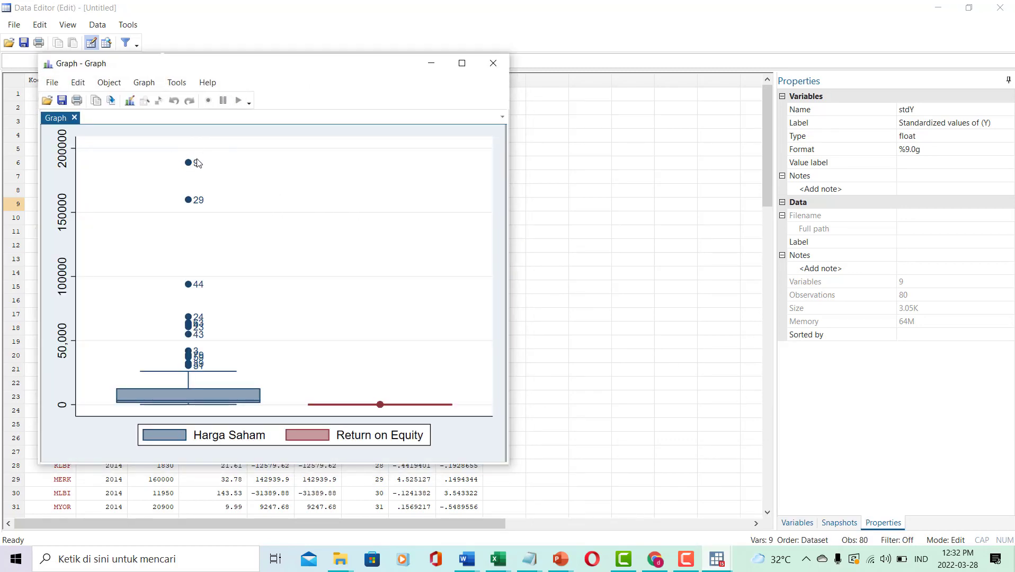
Compare the labelled outliers in the box plot with the stdY and stdX values in the Data Editor, including observation 9.
drag(332, 70, 315, 176)
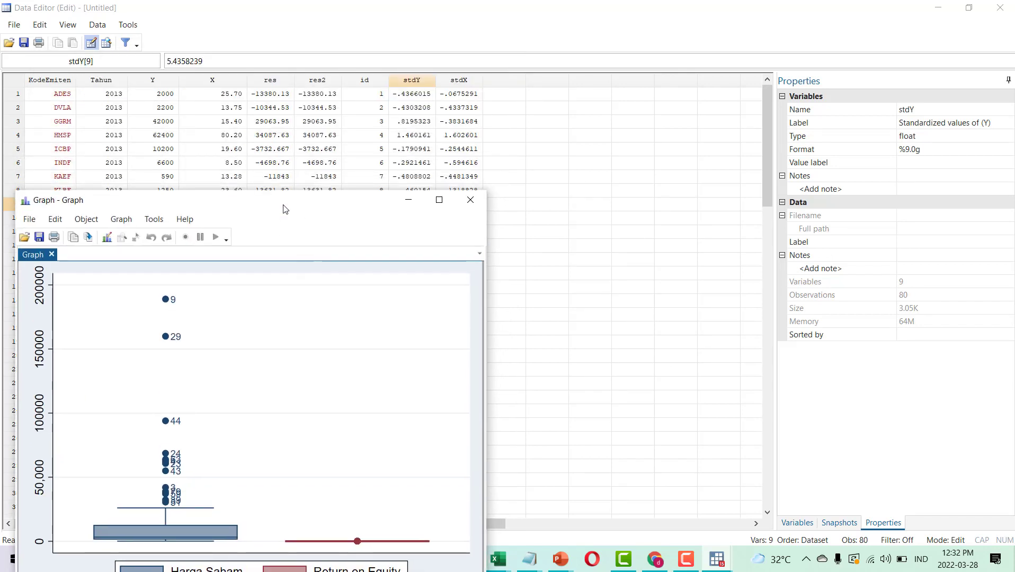
drag(283, 208, 417, 110)
click(422, 82)
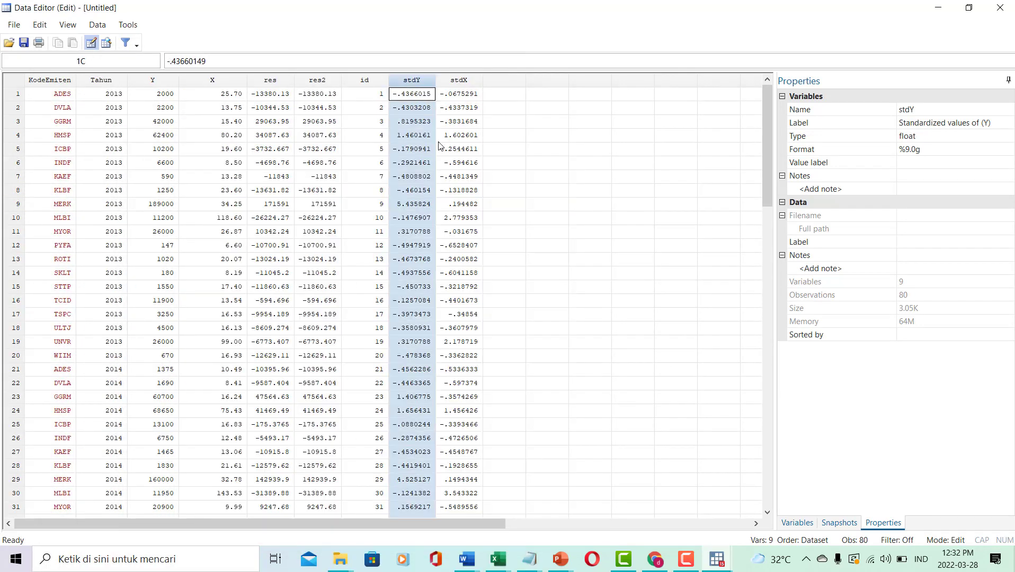
mouse_move(718, 561)
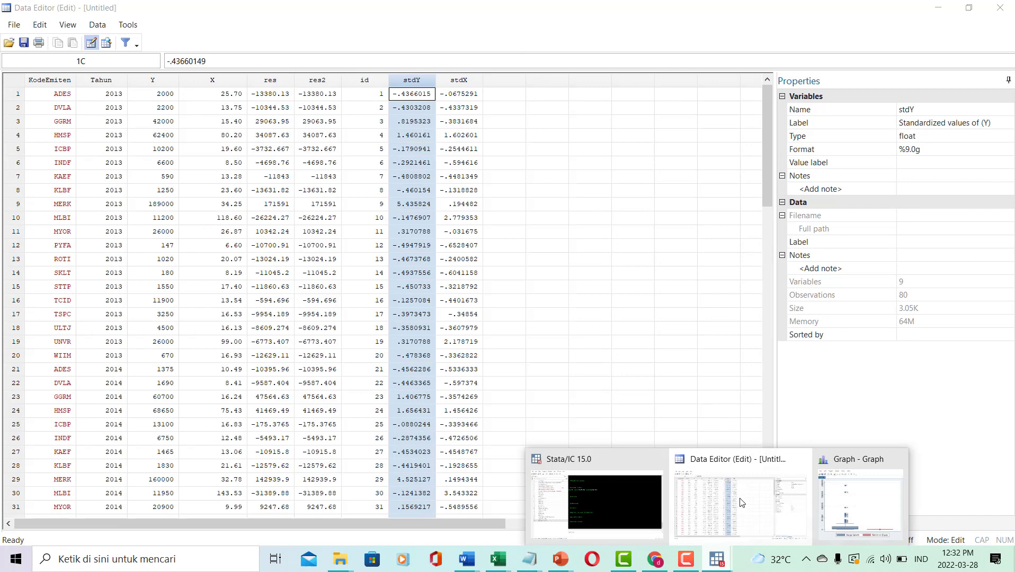
click(833, 504)
drag(358, 131, 148, 104)
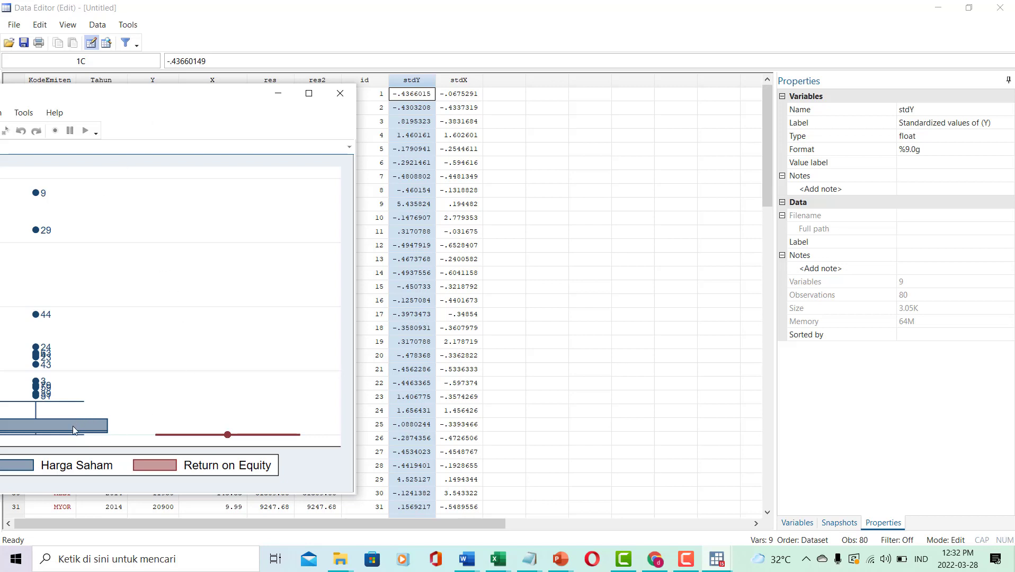
click(445, 191)
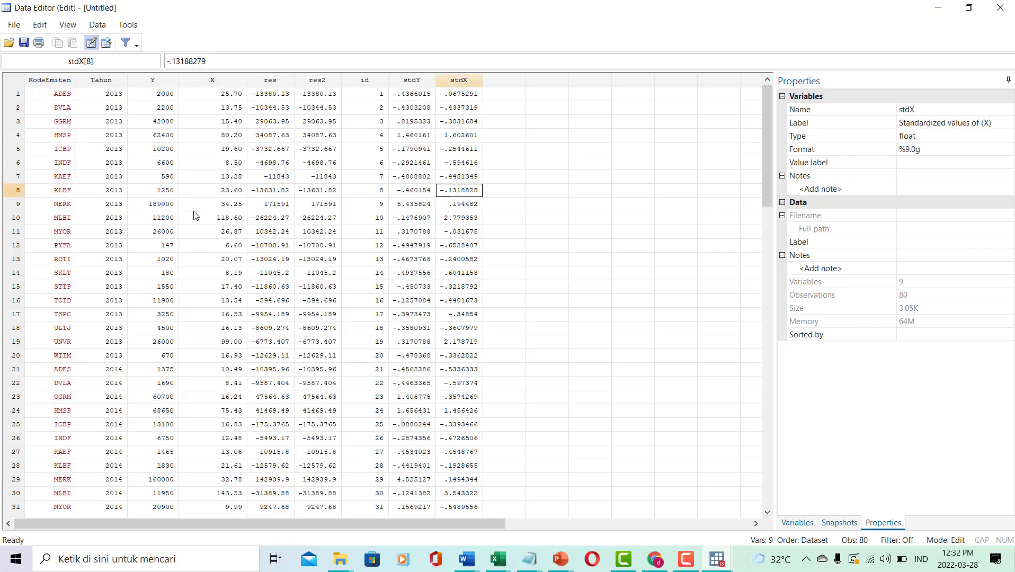
click(20, 204)
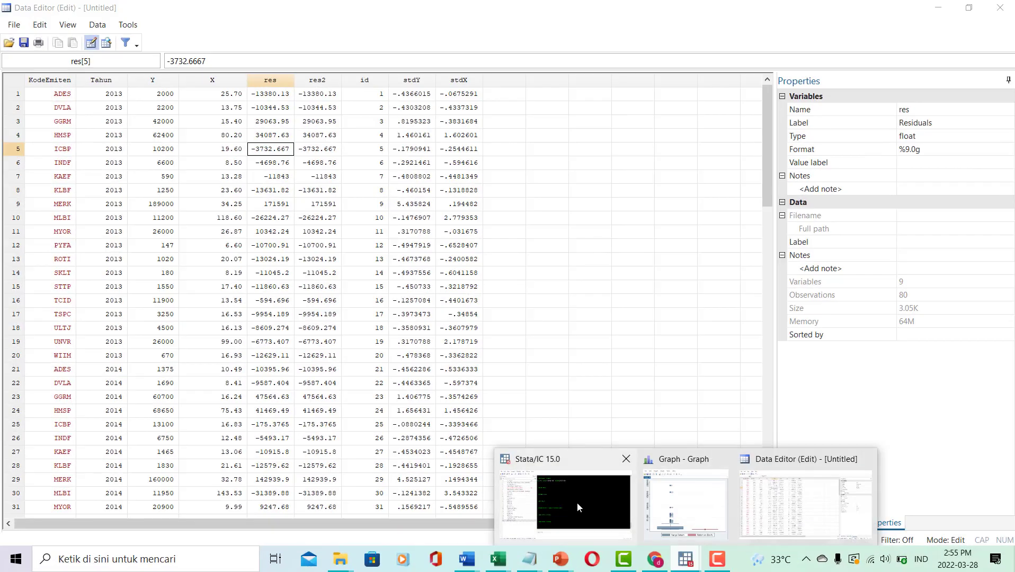
Declare id as the time variable with tsset id, and run the Breusch-Godfrey autocorrelation test with estat bgodfrey.
click(578, 502)
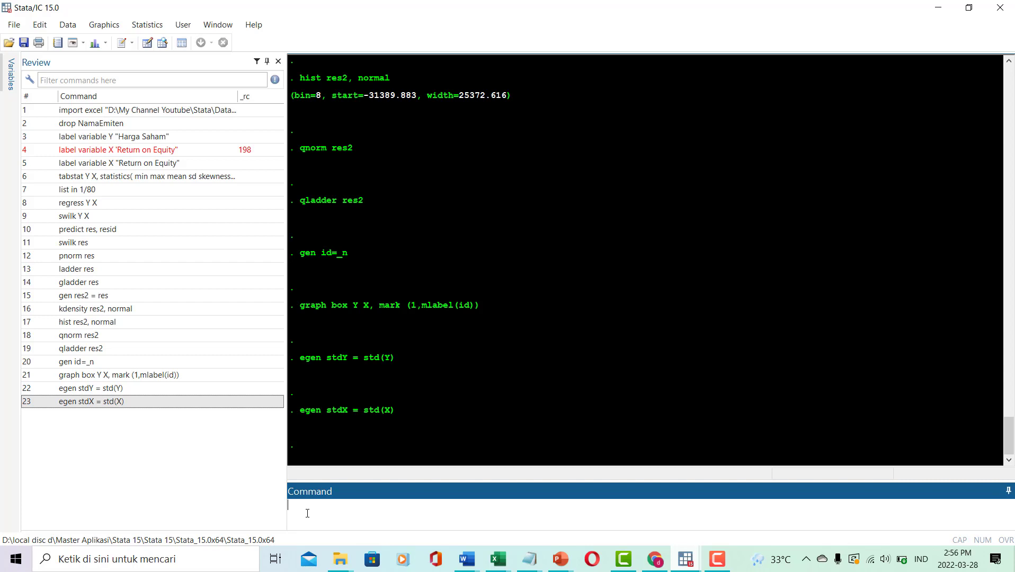
text(tsset id)
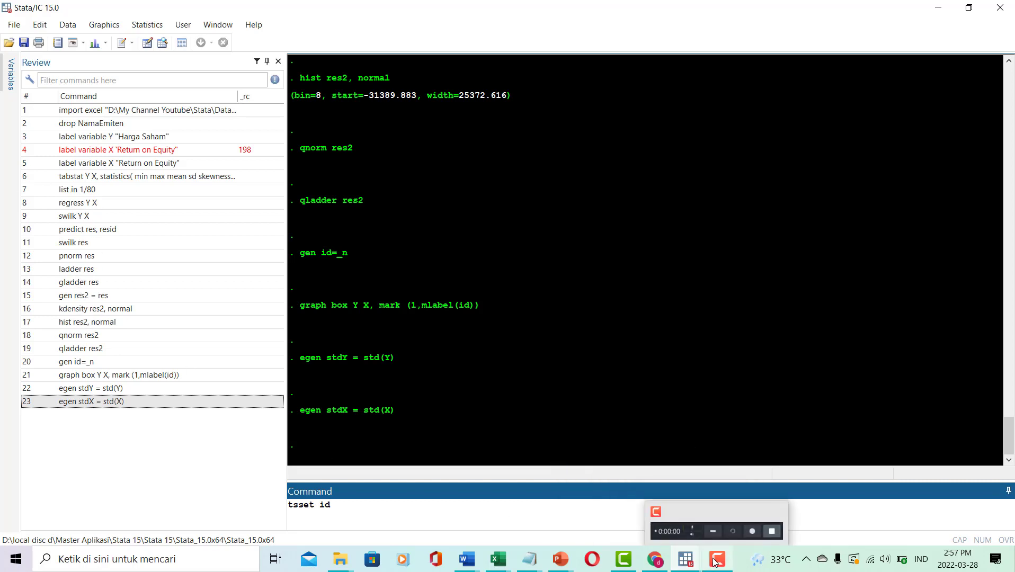
mouse_move(698, 560)
click(758, 508)
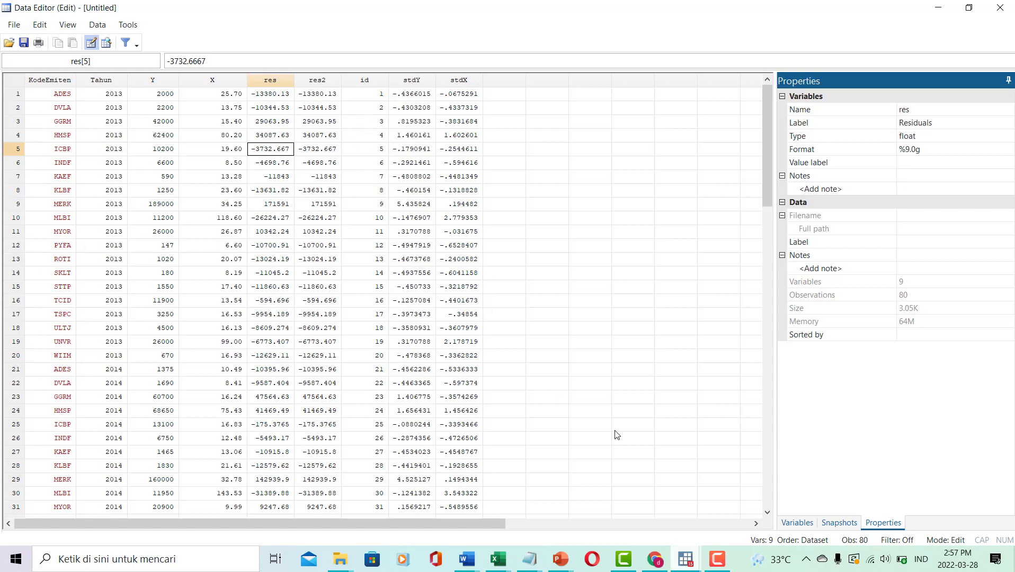
mouse_move(690, 565)
click(569, 530)
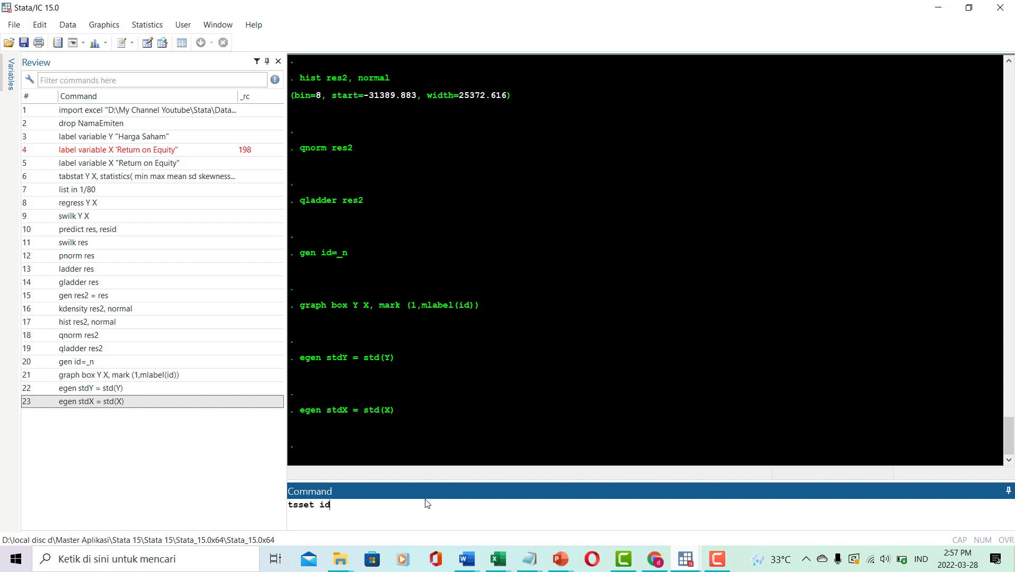
key(Return)
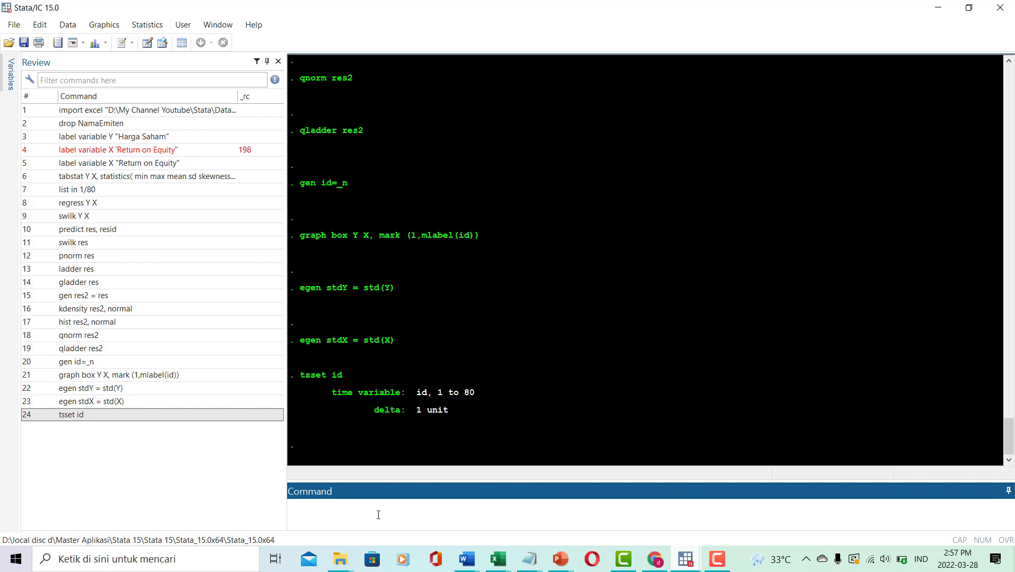
text(estat bgodfrey)
key(Return)
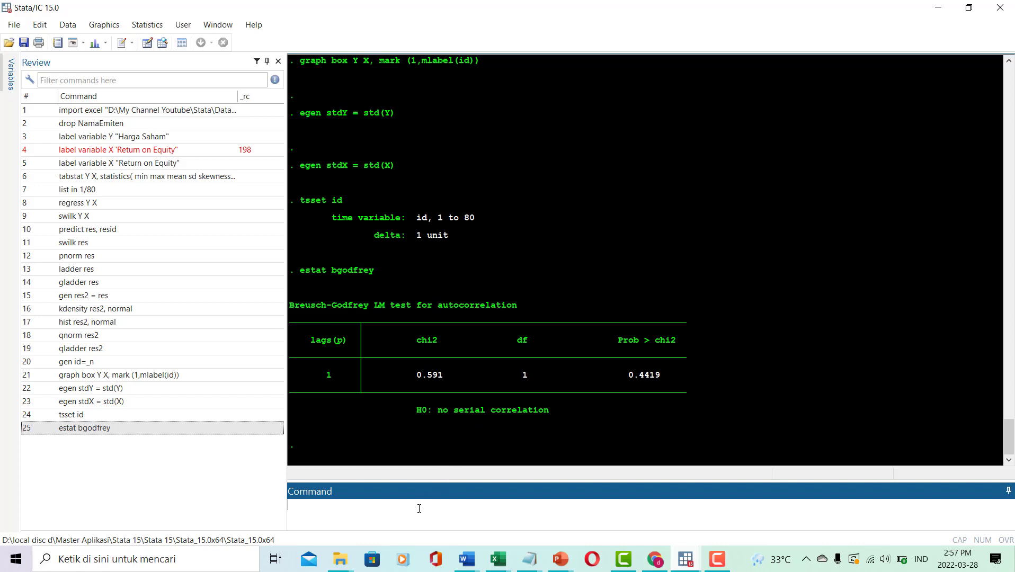
click(160, 27)
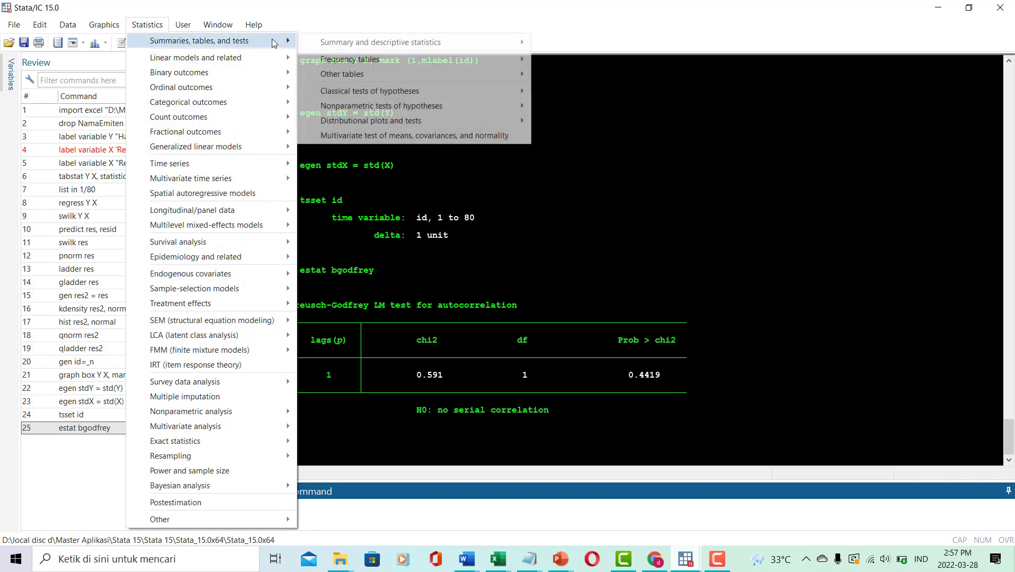
mouse_move(279, 55)
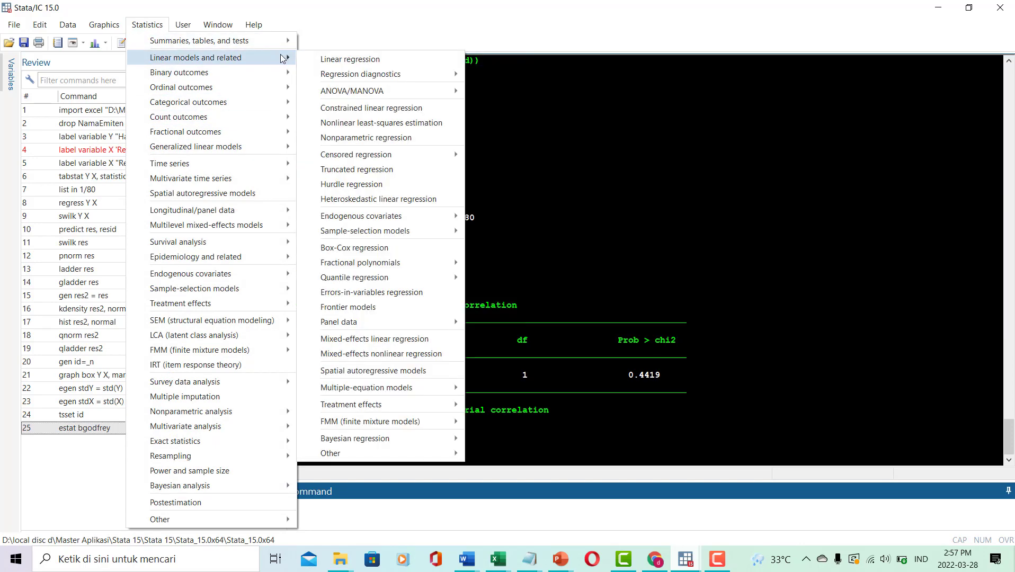
mouse_move(395, 78)
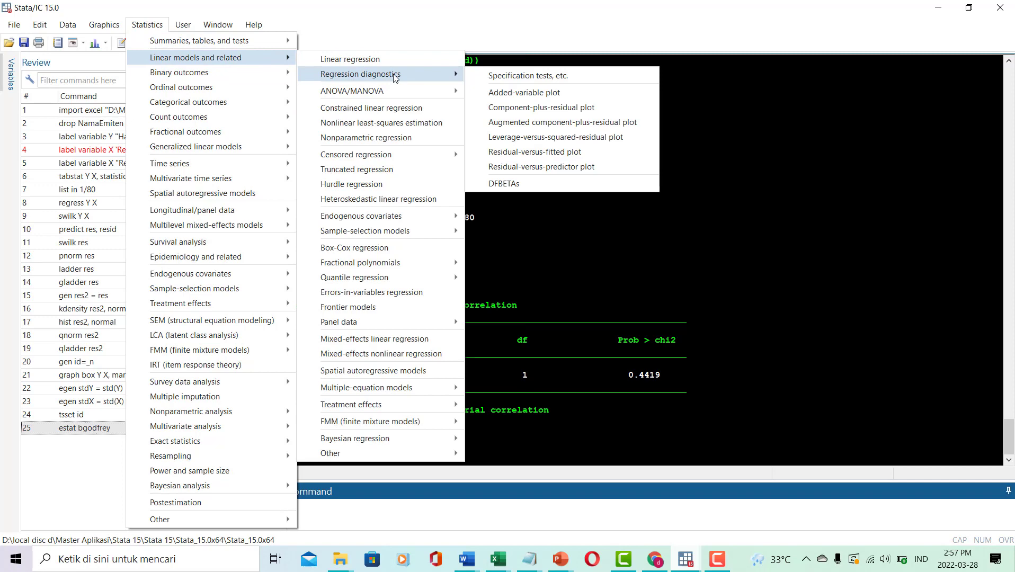
click(520, 77)
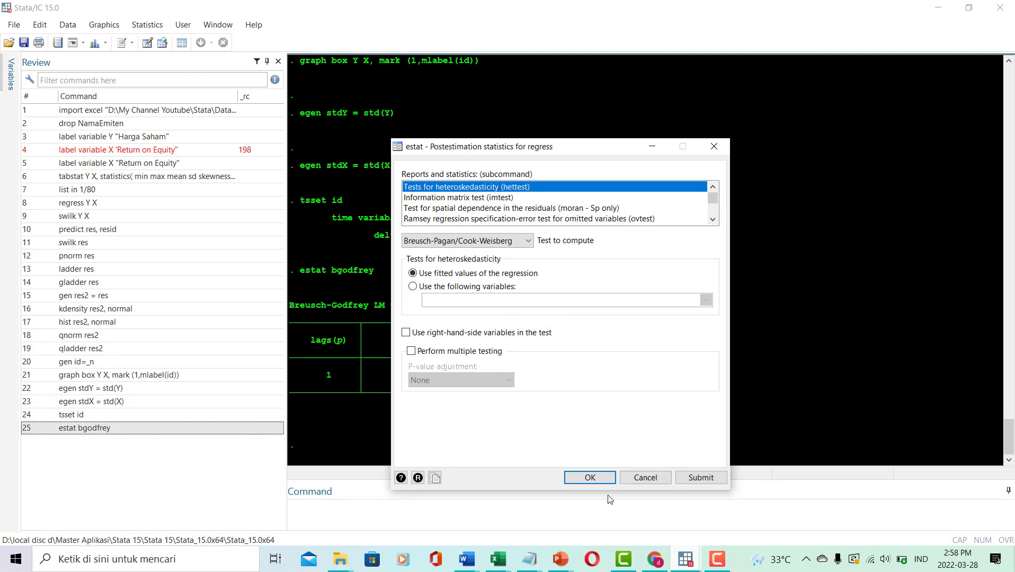
click(645, 478)
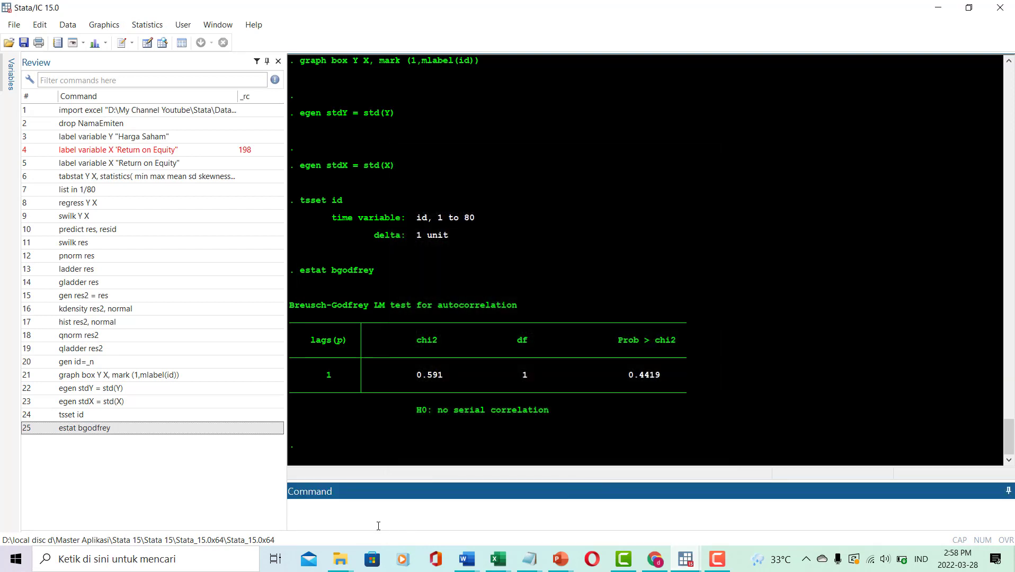
Run the Breusch-Pagan/Cook-Weisberg heteroskedasticity test on the regression with estat hettest.
text(estat hettest)
key(Return)
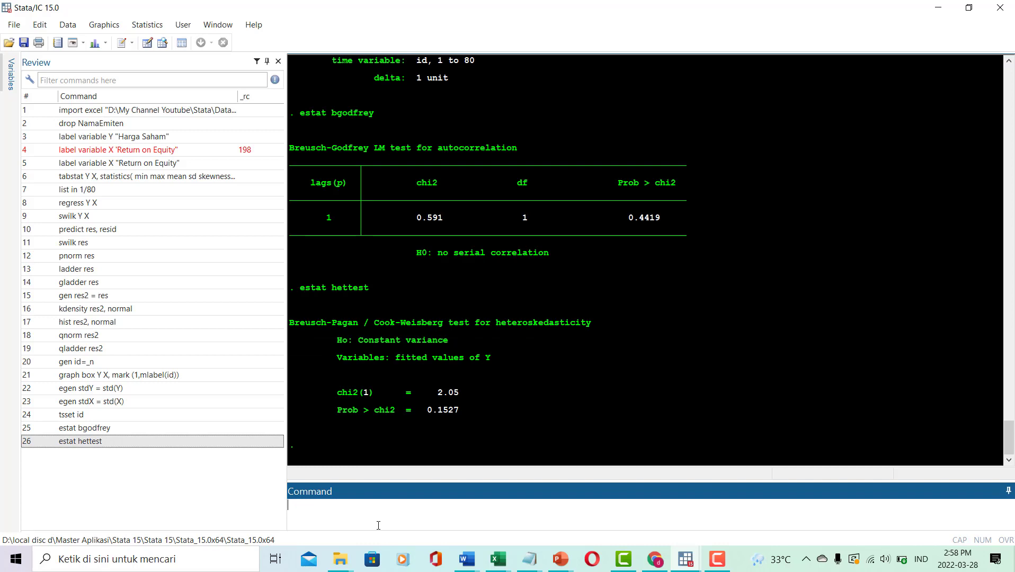